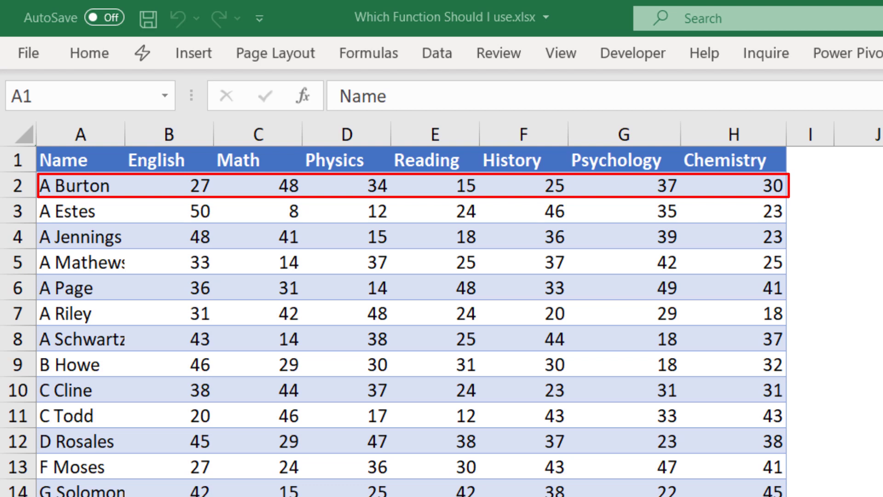
# - Highlight the first student's Math, Physics, Psychology and English scores as examples
pyautogui.click(244, 181)
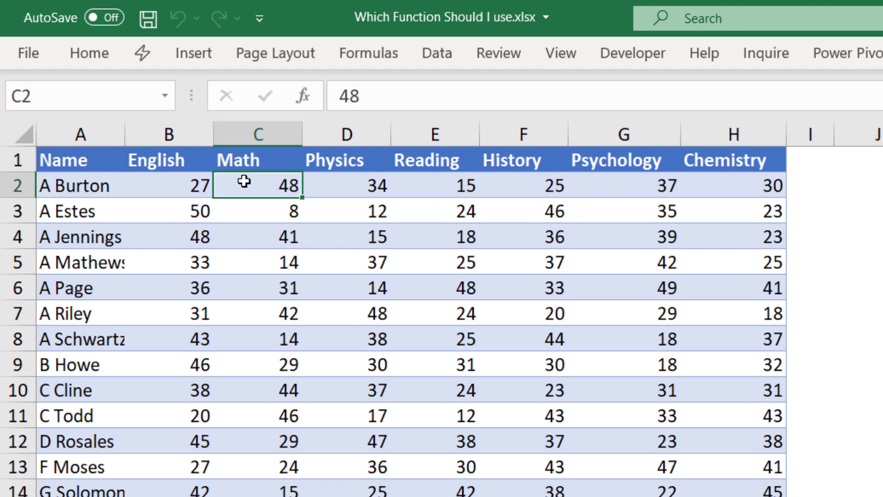
pyautogui.moveTo(244, 181); pyautogui.dragTo(333, 181)
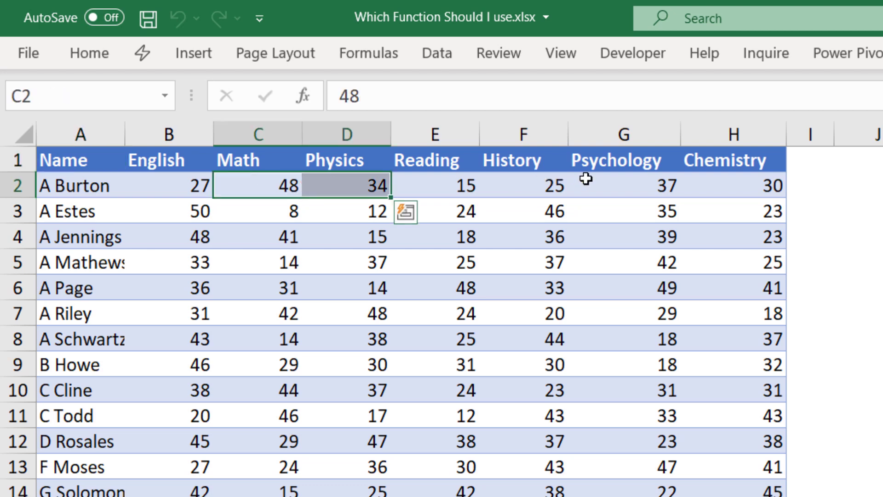
pyautogui.keyDown('ctrl'); pyautogui.click(636, 185); pyautogui.keyUp('ctrl')
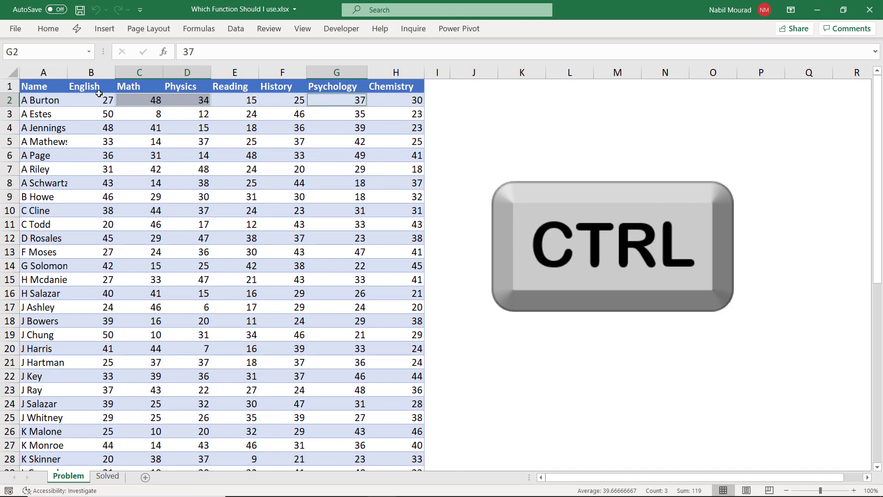
pyautogui.keyDown('ctrl'); pyautogui.click(107, 100); pyautogui.keyUp('ctrl')
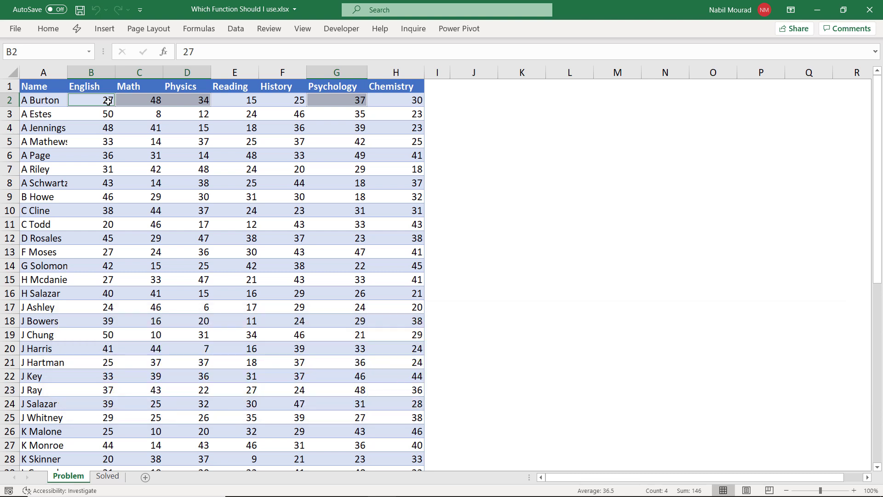
pyautogui.click(469, 96)
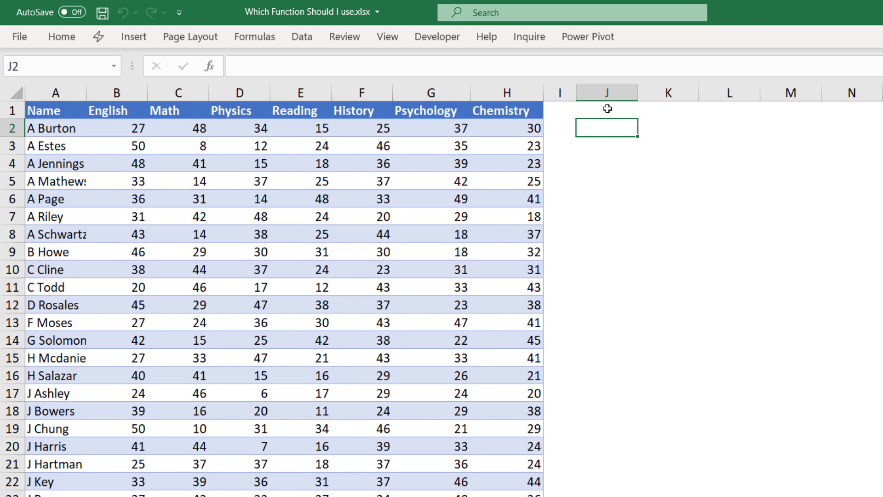
# - Enter the ranks 1, 2, 3 across J1:L1
pyautogui.click(607, 108)
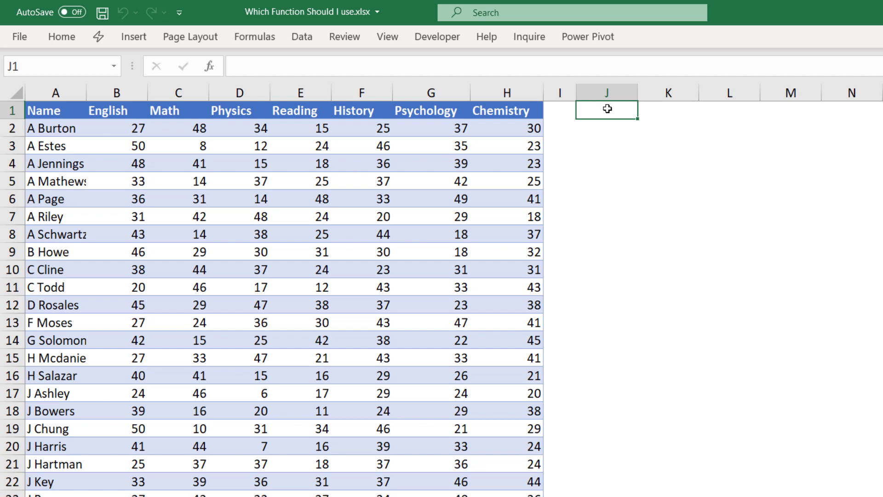
pyautogui.write('1')
pyautogui.hotkey('ctrl', 'Return')
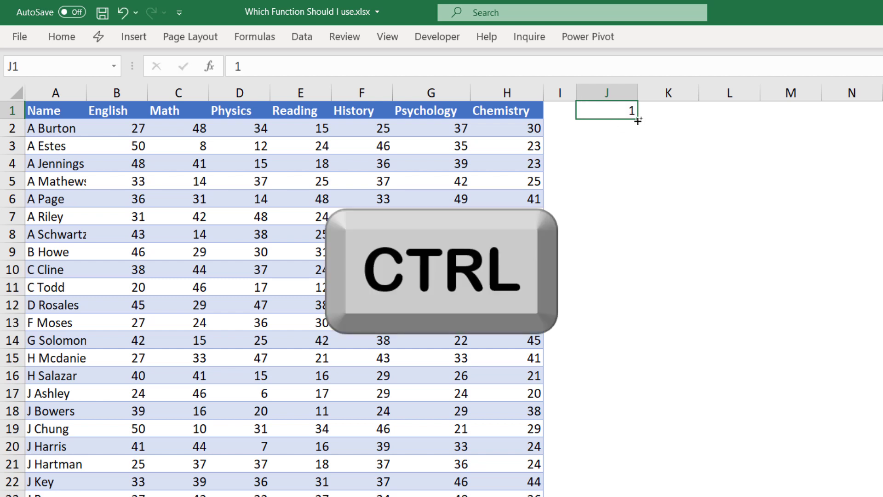
pyautogui.moveTo(637, 118); pyautogui.dragTo(733, 115)
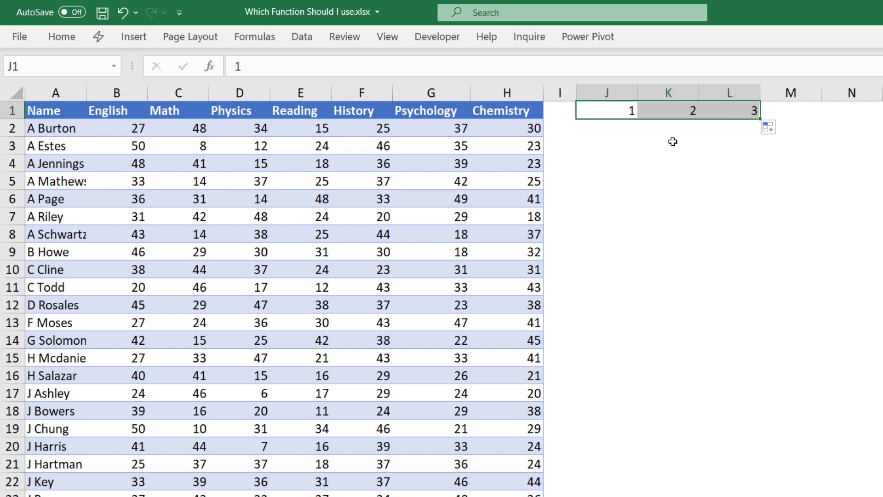
# - Enter =LARGE($C2:$H2,J$1) in J2, returning the top score 48
pyautogui.click(615, 128)
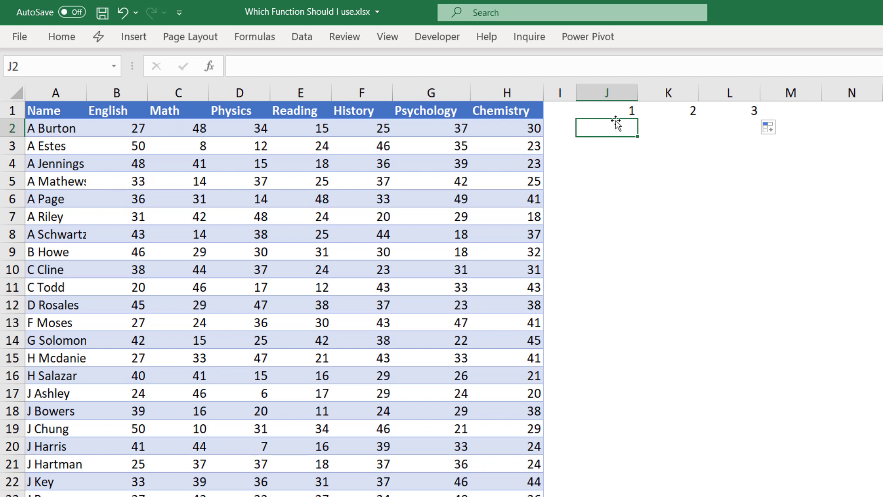
pyautogui.write('=la')
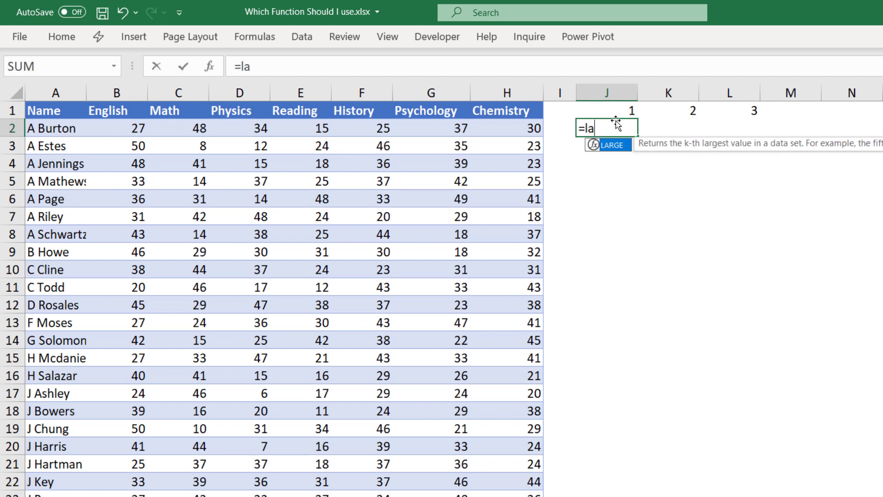
pyautogui.press('Tab')
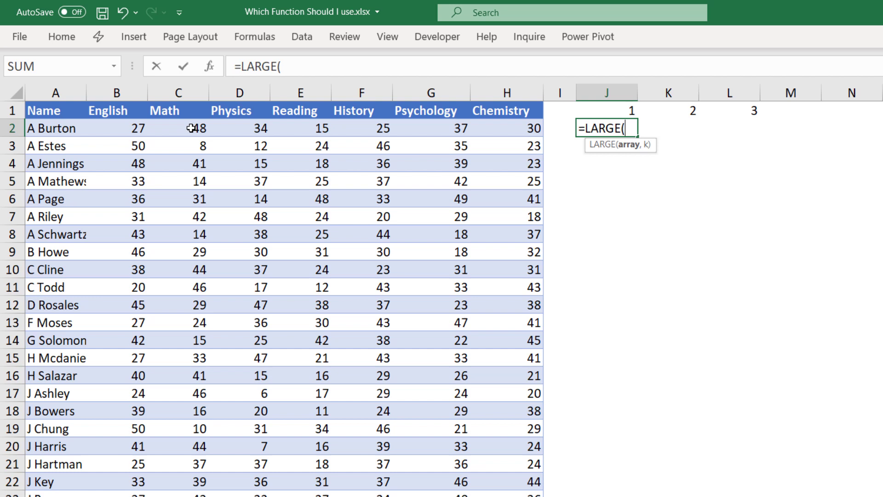
pyautogui.click(191, 128)
pyautogui.moveTo(222, 128); pyautogui.dragTo(500, 128)
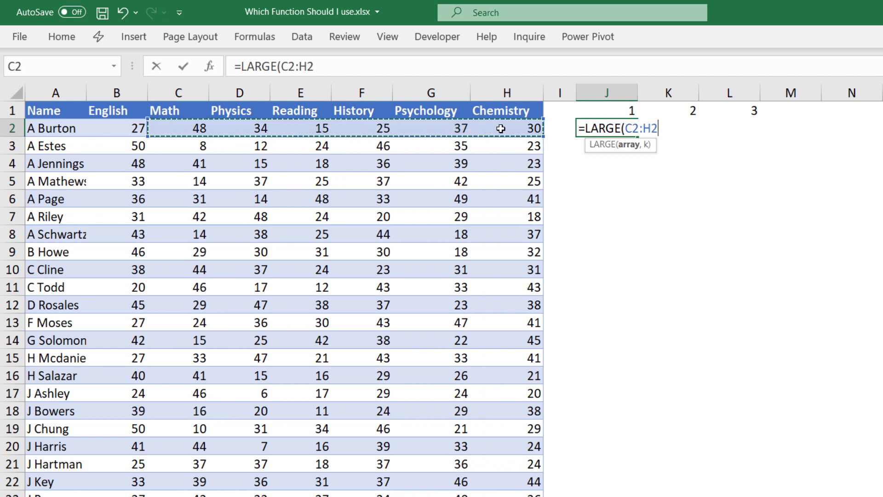
pyautogui.press('F4')
pyautogui.press('F4')
pyautogui.press('F4')
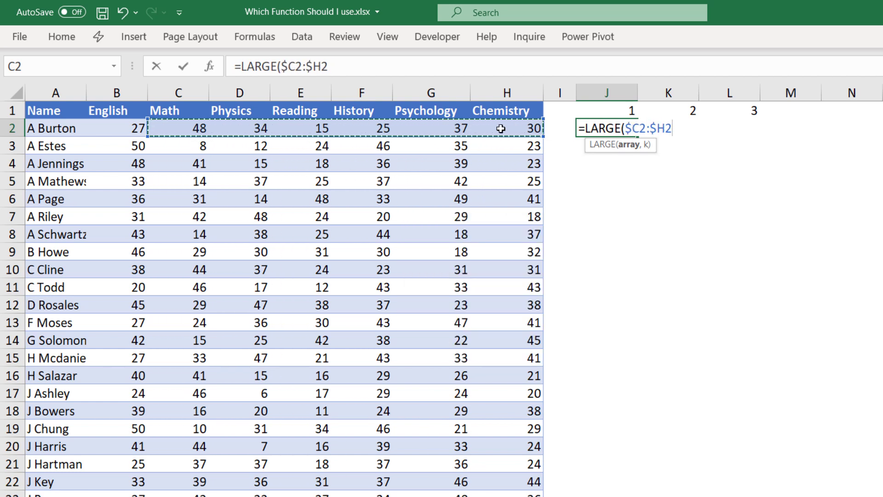
pyautogui.write(',')
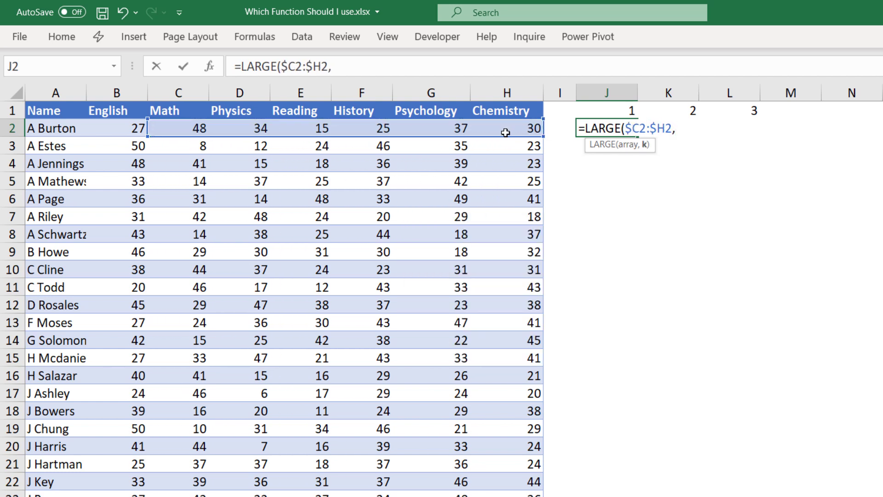
pyautogui.click(631, 108)
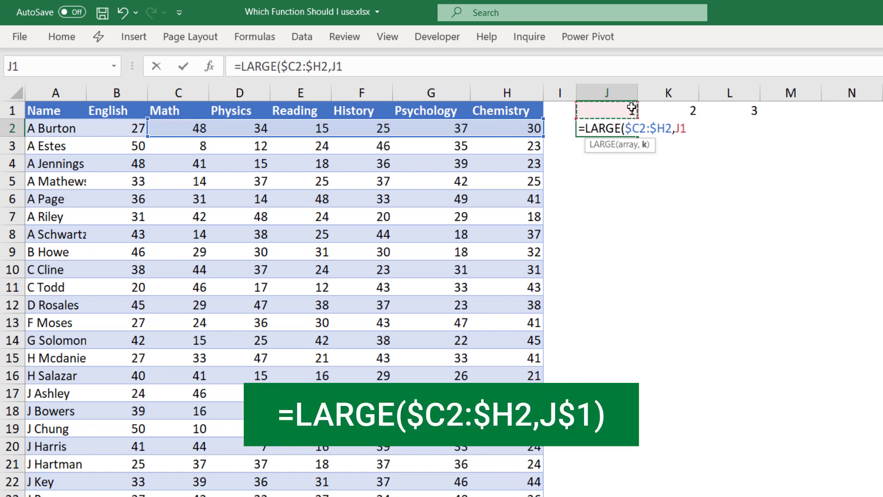
pyautogui.press('F4')
pyautogui.press('F4')
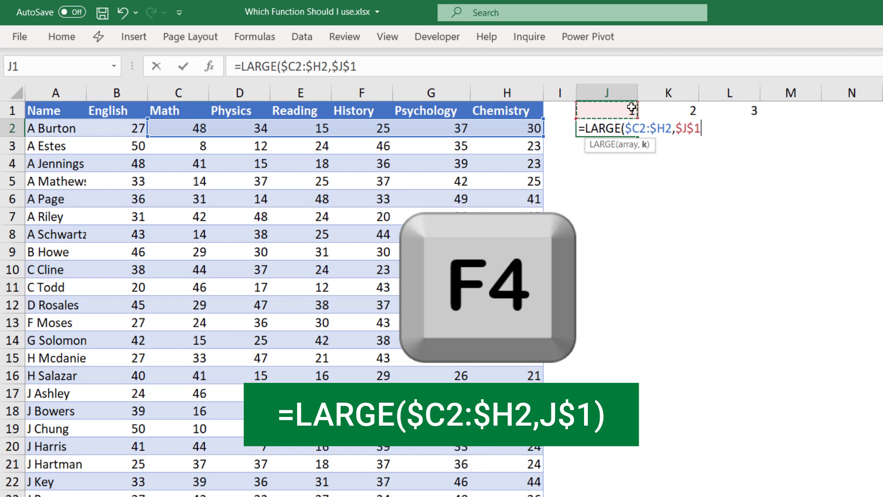
pyautogui.write(')')
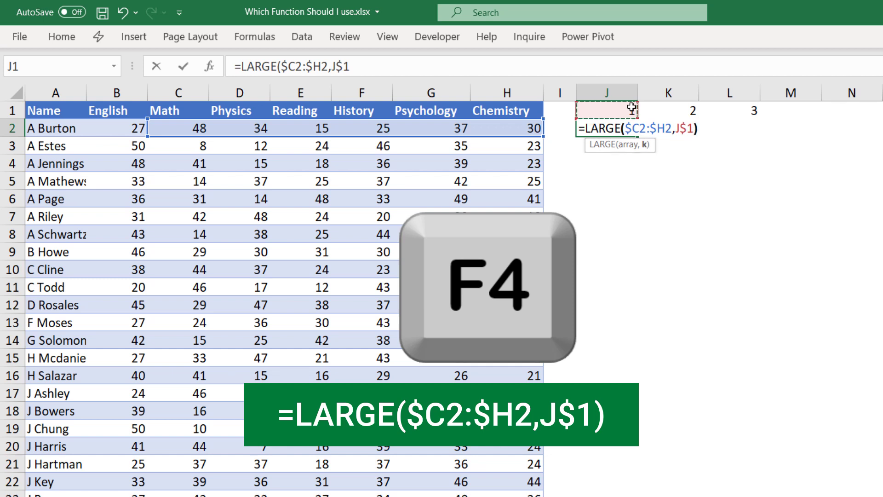
pyautogui.hotkey('ctrl', 'Return')
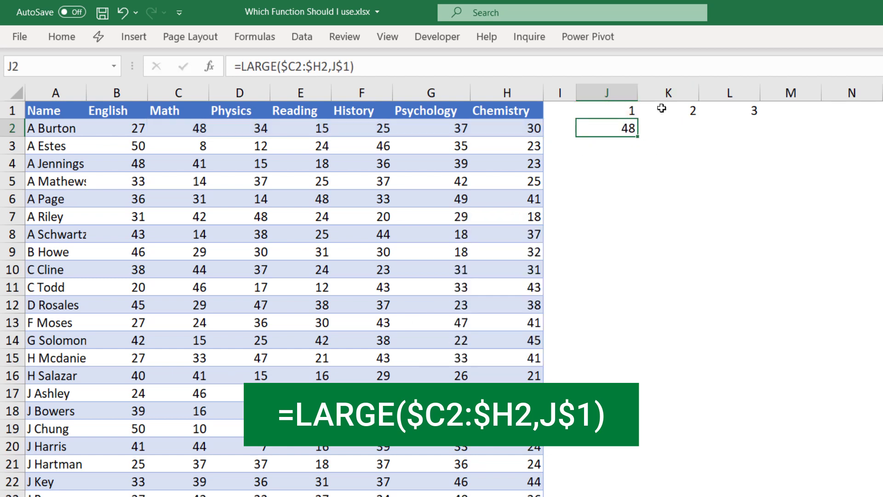
# - Fill the LARGE formula to L2 (48, 37, 34), then clear J1:L2 and reselect J2
pyautogui.moveTo(638, 136); pyautogui.dragTo(759, 136)
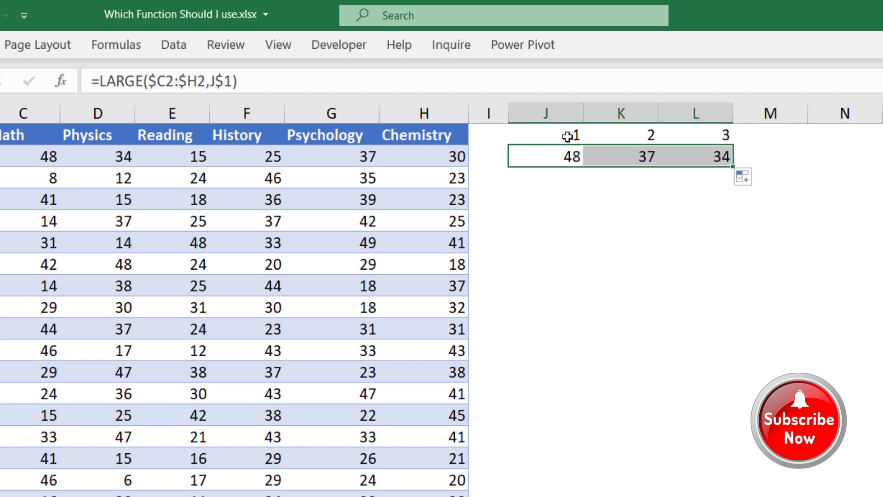
pyautogui.moveTo(566, 136); pyautogui.dragTo(671, 156)
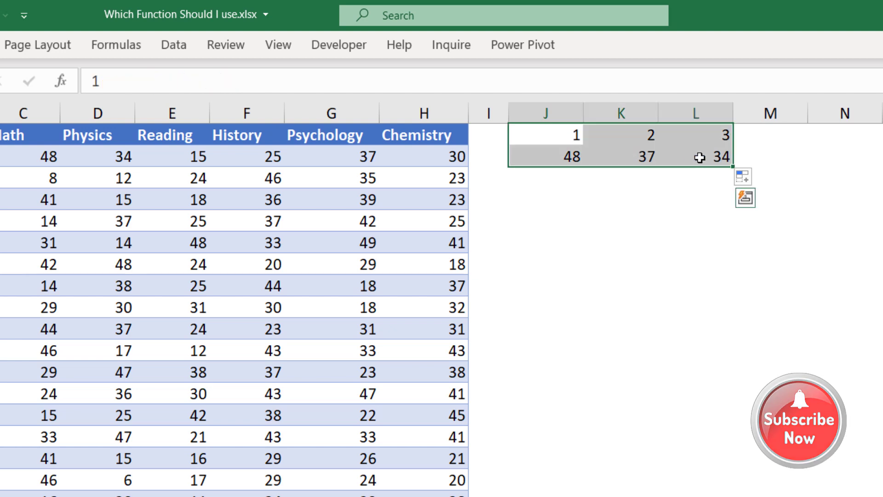
pyautogui.press('Delete')
pyautogui.click(570, 153)
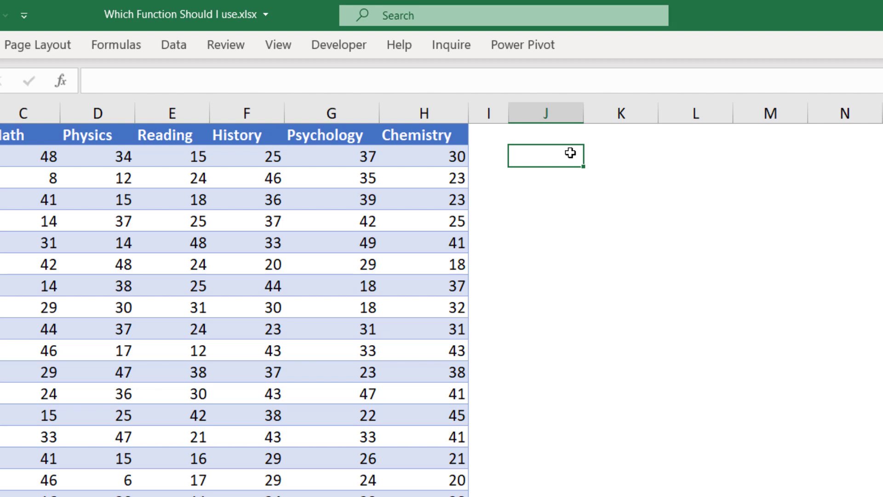
# - Start =AGGREGATE(14,6, in J2, choosing LARGE and ignoring error values
pyautogui.write('=aggreg')
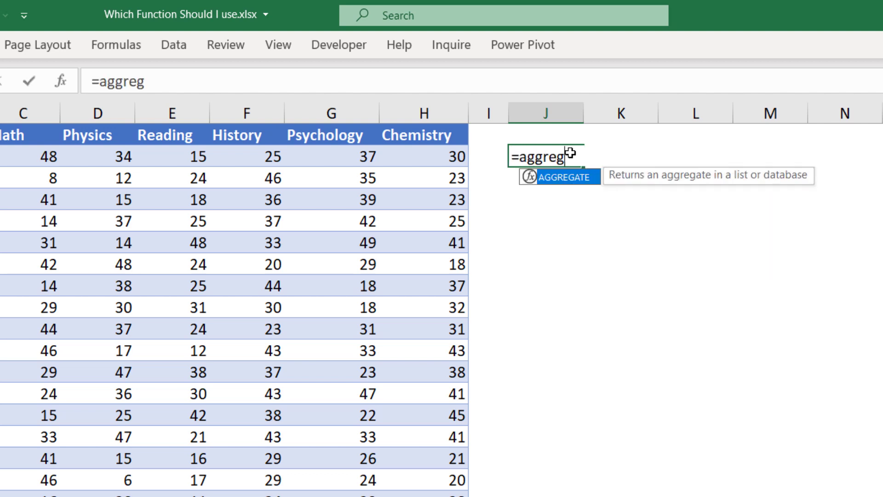
pyautogui.press('Tab')
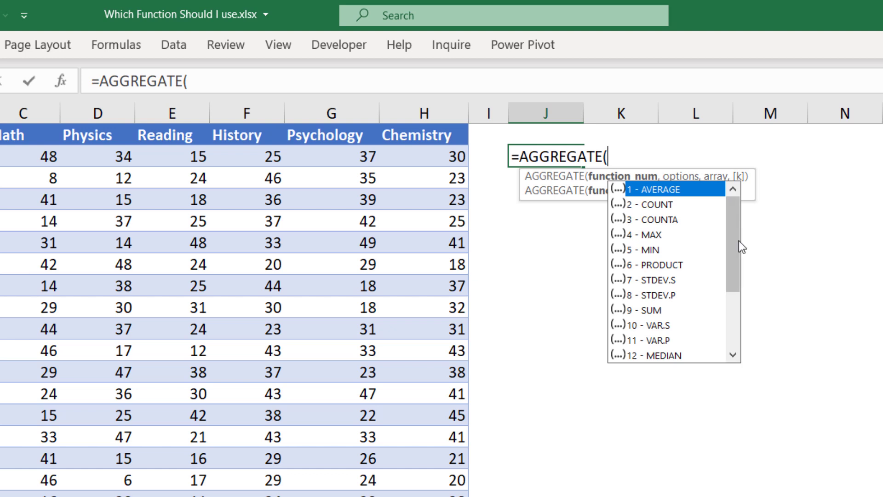
pyautogui.moveTo(734, 242); pyautogui.dragTo(731, 268)
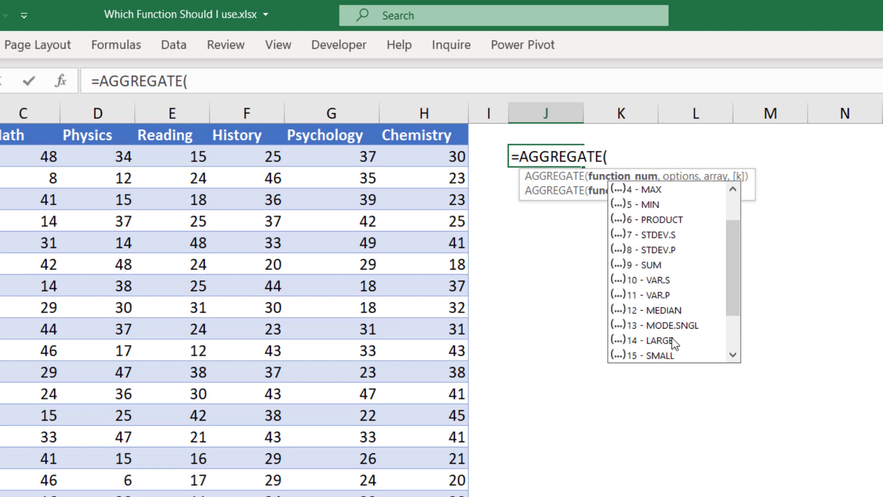
pyautogui.click(692, 340)
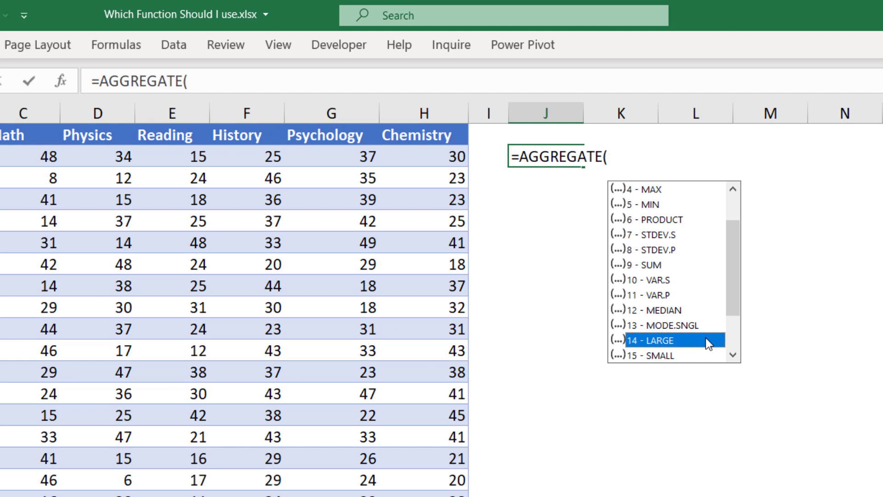
pyautogui.doubleClick(706, 339)
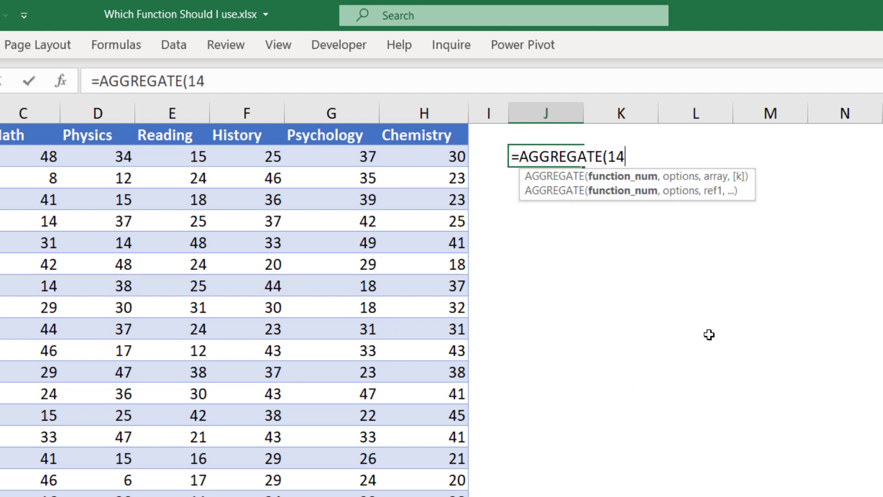
pyautogui.write(',')
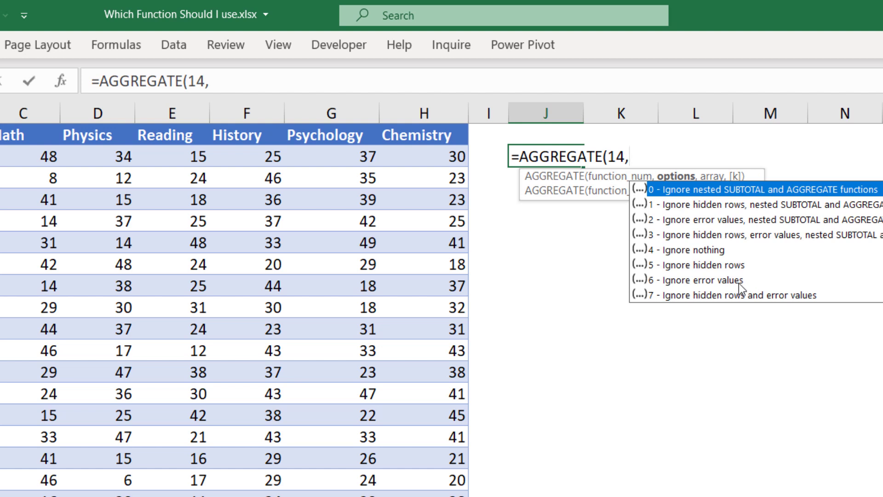
pyautogui.write('6,')
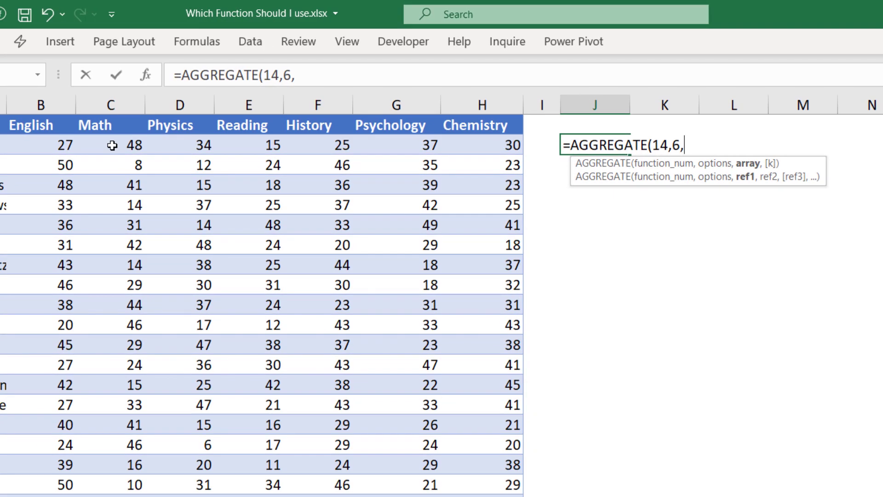
# - Add the column-anchored score range $C2:$H2 as AGGREGATE's array
pyautogui.moveTo(112, 145); pyautogui.dragTo(457, 145)
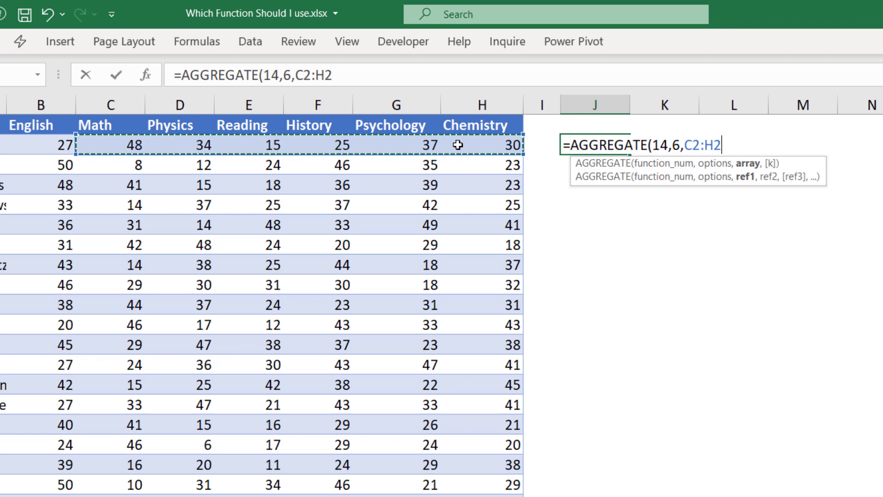
pyautogui.press('F4')
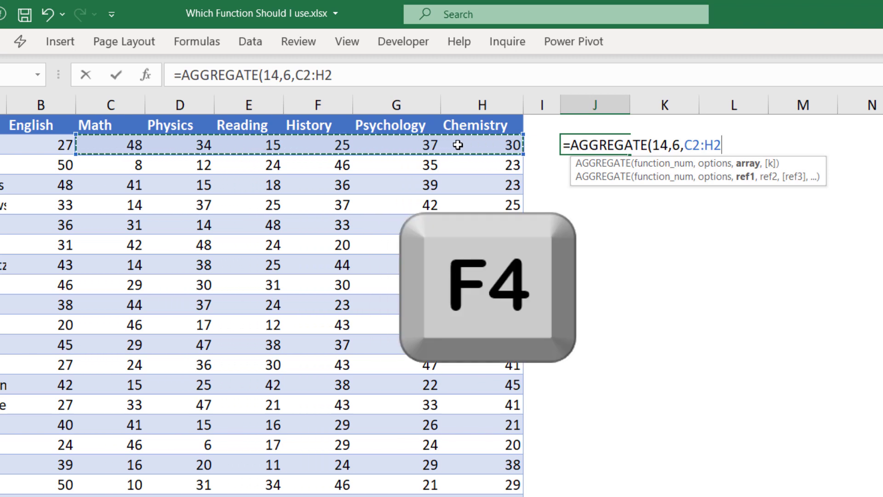
pyautogui.press('F4')
pyautogui.press('F4')
pyautogui.press('F4')
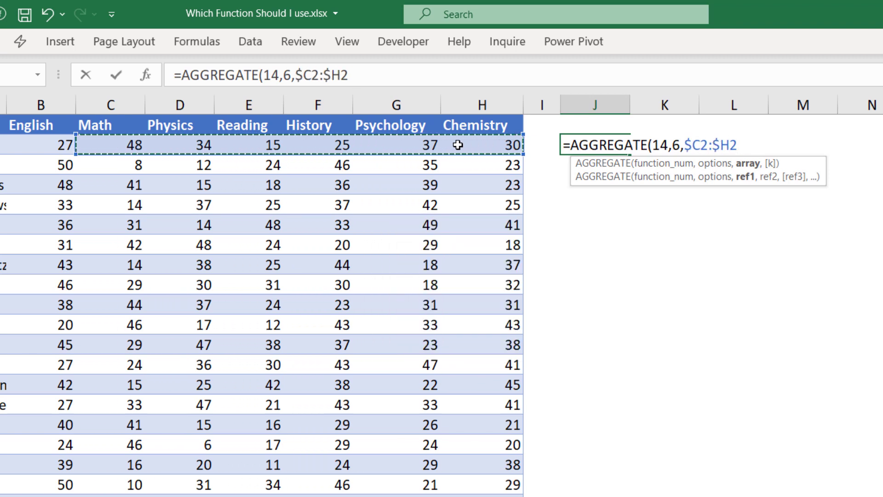
pyautogui.write(',')
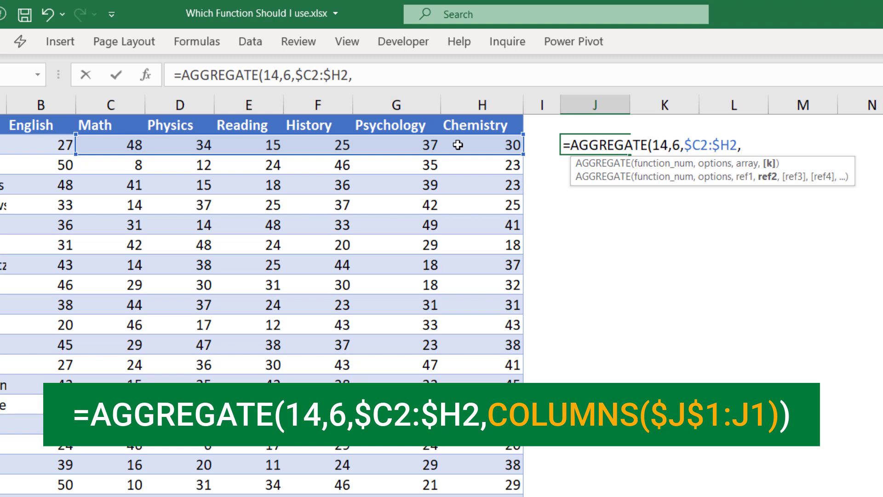
# - Add COLUMNS($J$1:J1) as k, confirm, and fill across to L2 showing 48, 37, 34
pyautogui.write('columns')
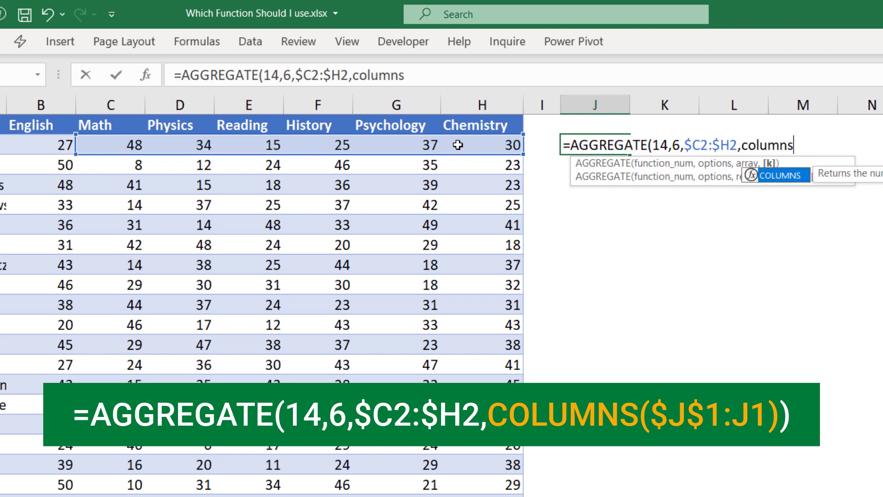
pyautogui.press('Tab')
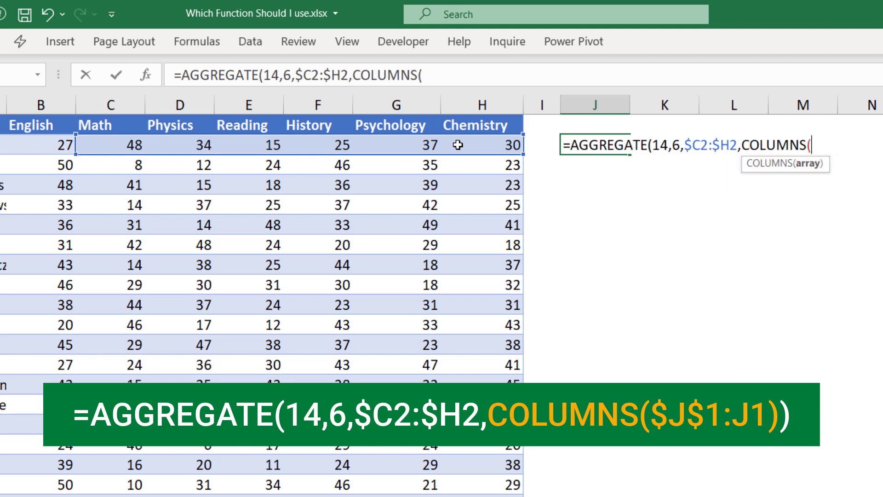
pyautogui.click(593, 122)
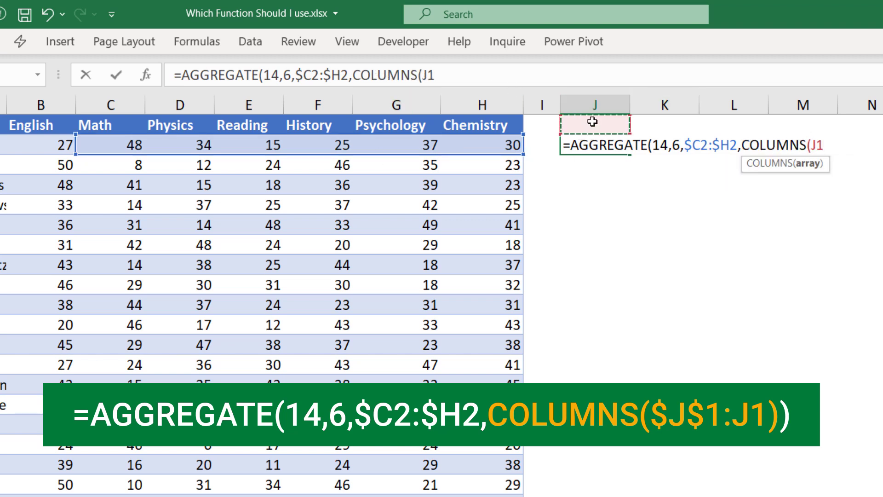
pyautogui.write(':J1)')
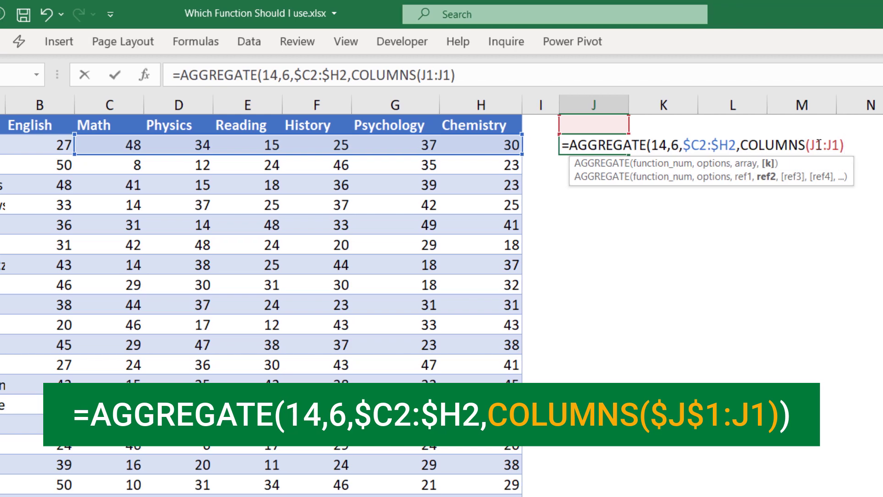
pyautogui.click(817, 145)
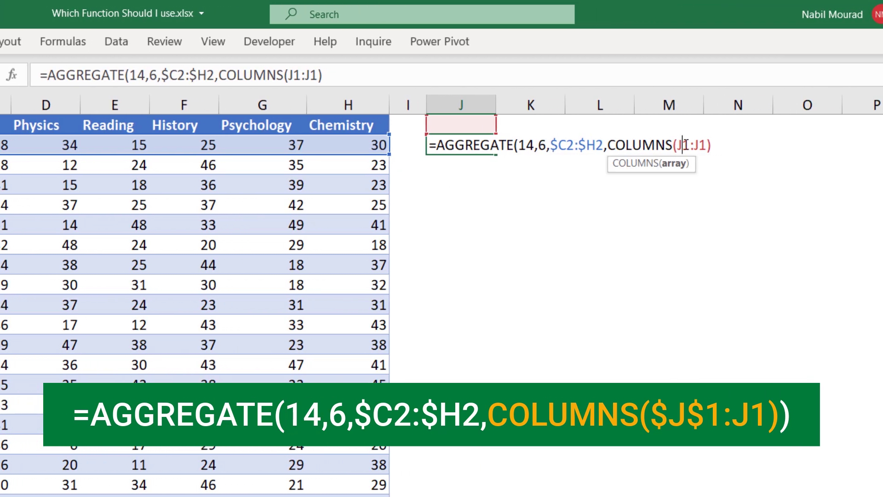
pyautogui.press('F4')
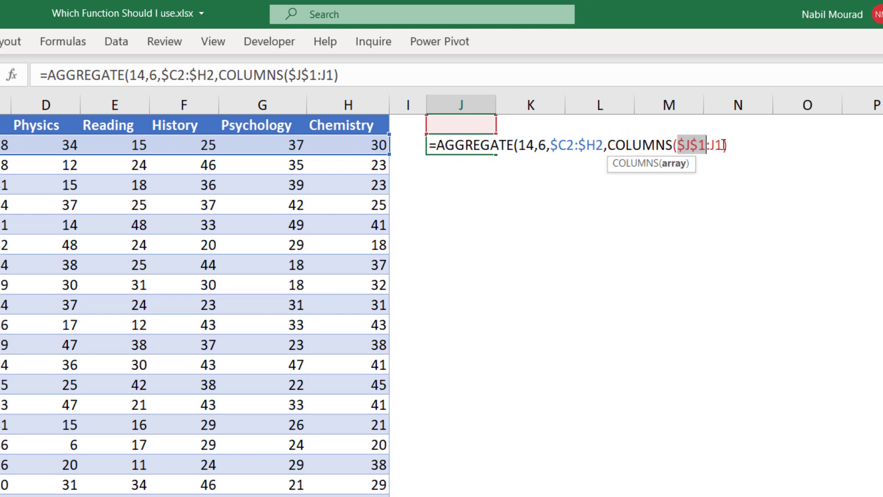
pyautogui.click(733, 145)
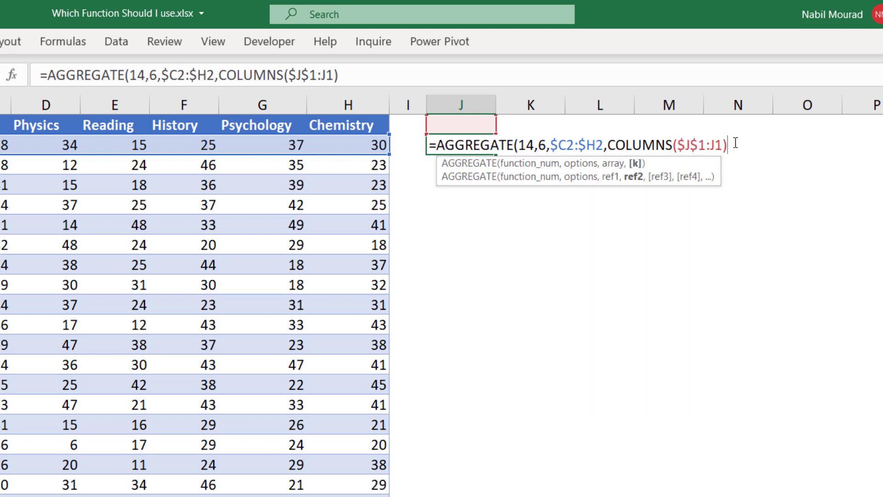
pyautogui.write(')')
pyautogui.hotkey('ctrl', 'Return')
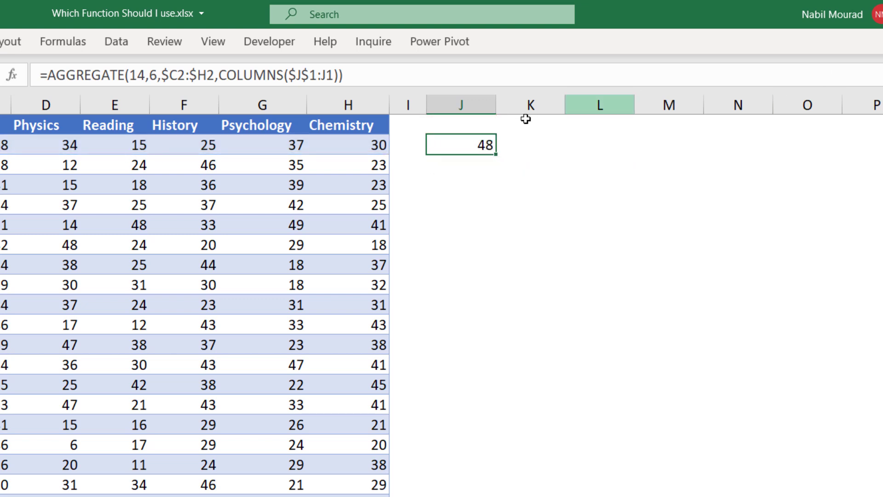
pyautogui.moveTo(496, 154); pyautogui.dragTo(598, 157)
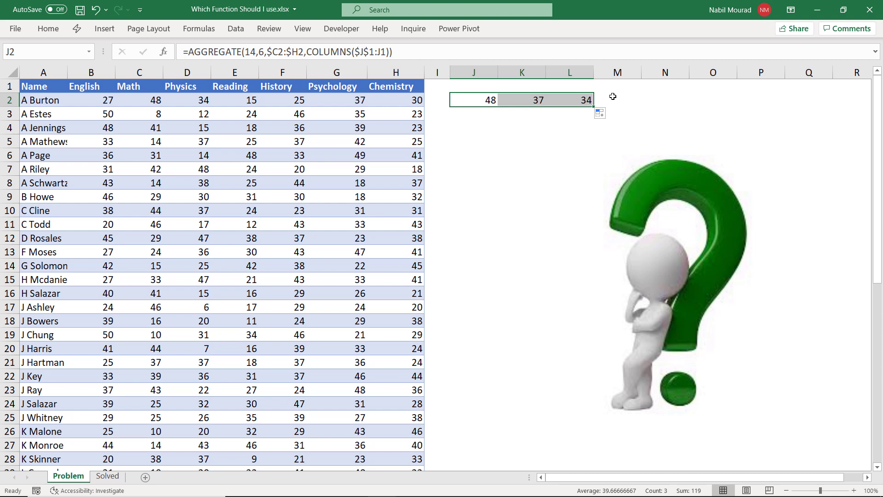
# - Clear the AGGREGATE results and type =RANK(C2:H2,C2:H2) in J2
pyautogui.press('Delete')
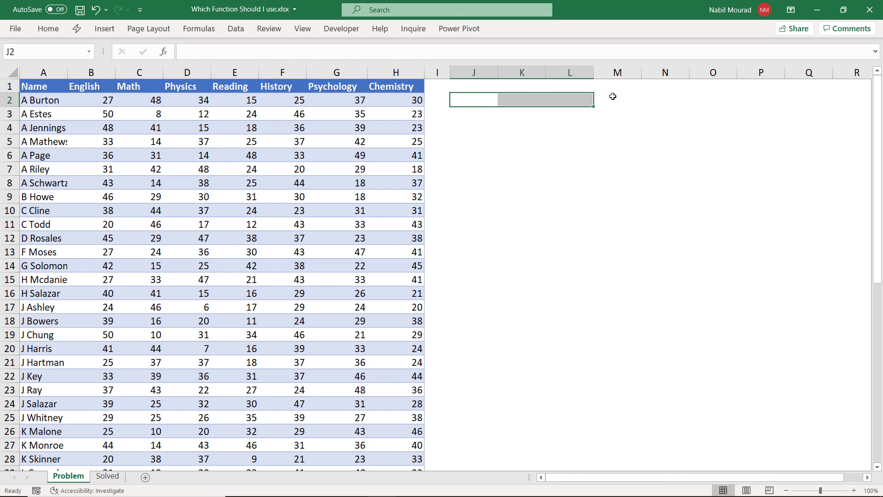
pyautogui.click(474, 102)
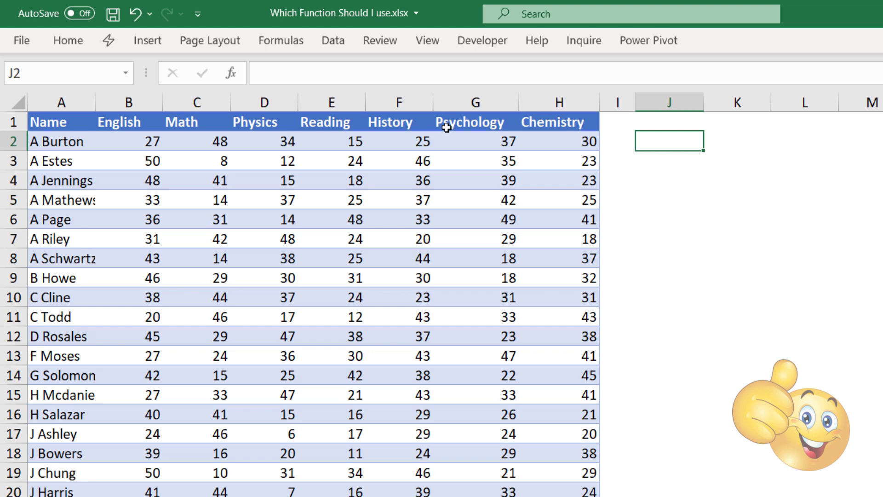
pyautogui.write('=Rank')
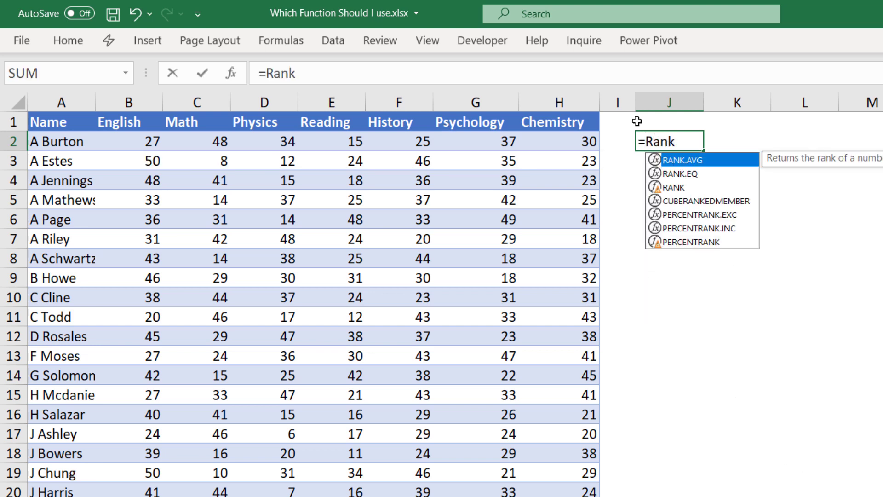
pyautogui.press('Down')
pyautogui.press('Down')
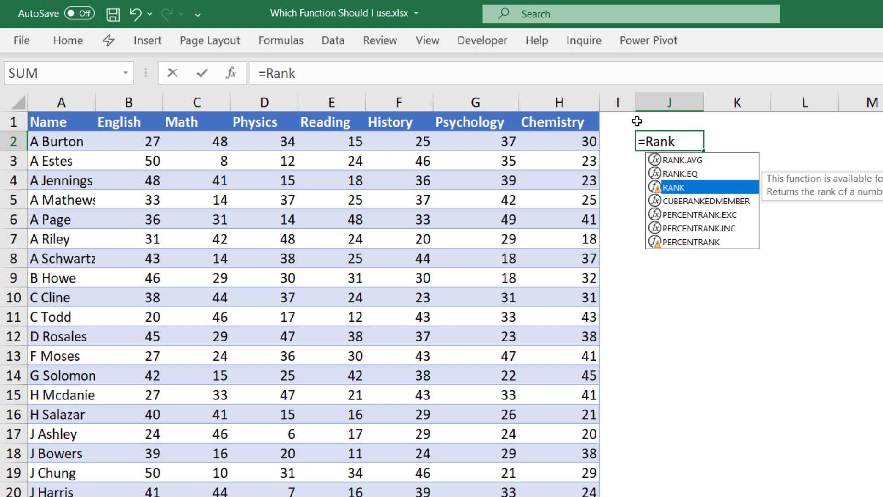
pyautogui.press('Tab')
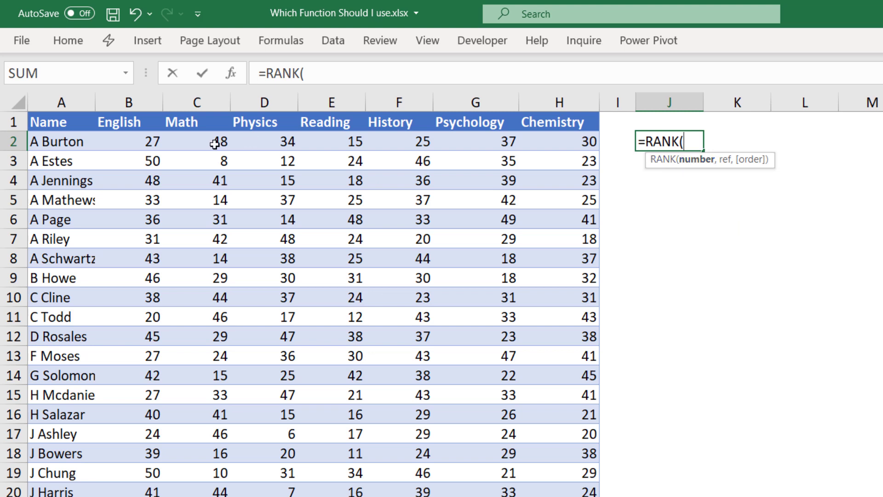
pyautogui.moveTo(214, 143); pyautogui.dragTo(537, 144)
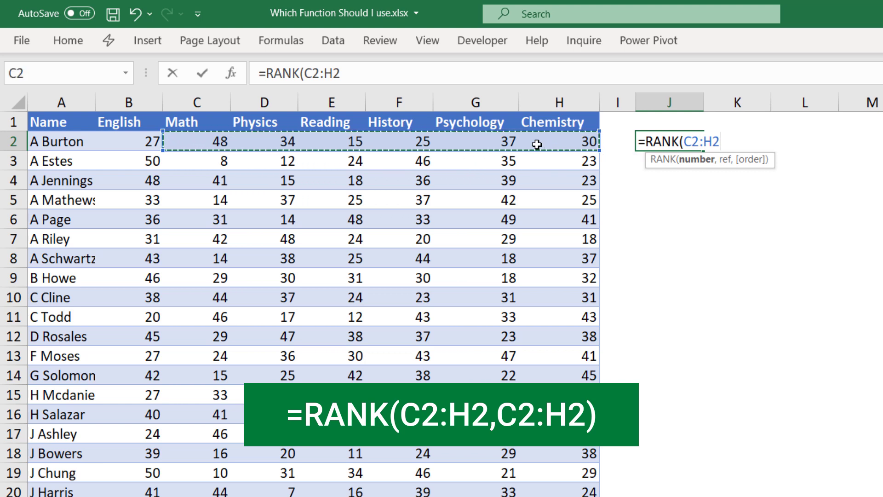
pyautogui.write(',')
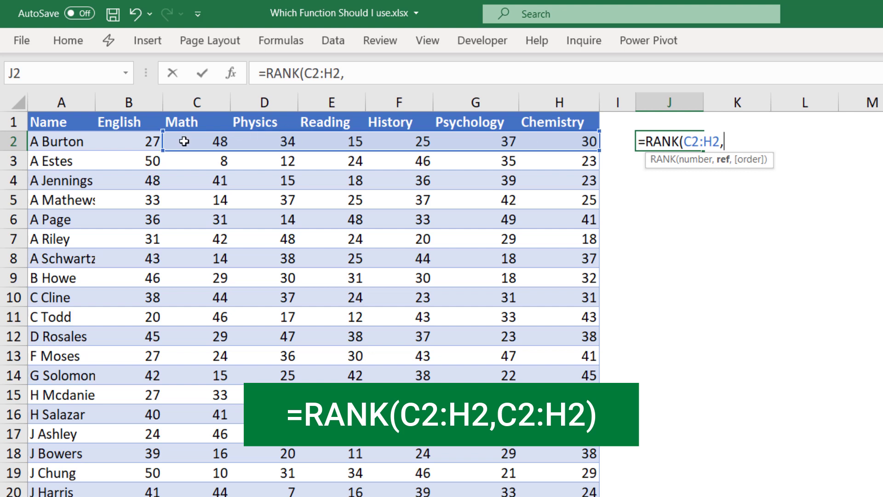
pyautogui.moveTo(182, 141); pyautogui.dragTo(540, 139)
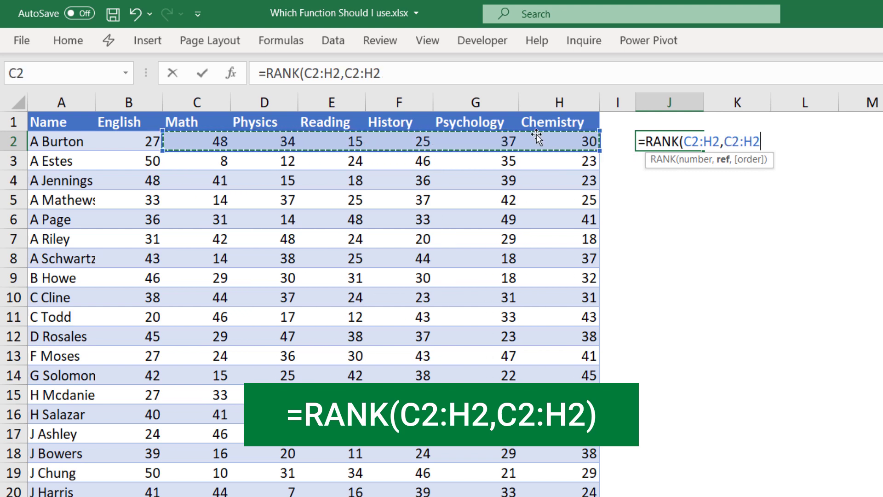
pyautogui.write(')')
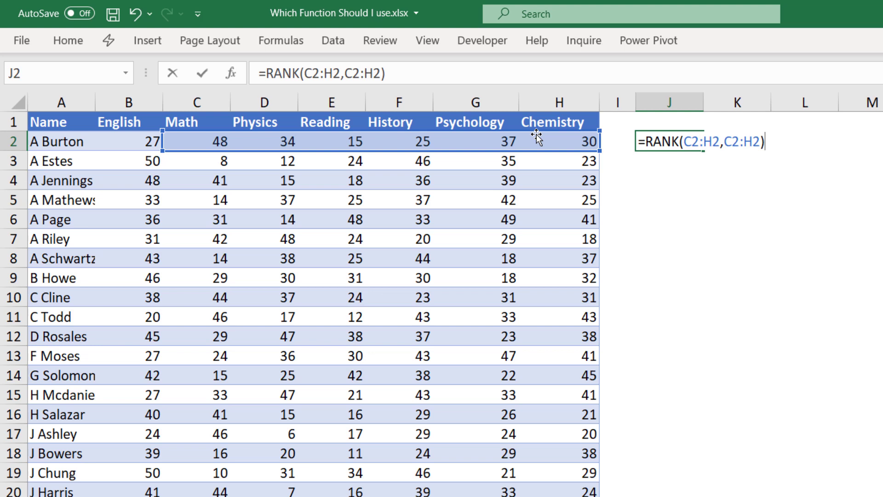
# - Append <=3 to the RANK formula so it spills TRUE, TRUE, FALSE, FALSE, TRUE, FALSE
pyautogui.write('<=3')
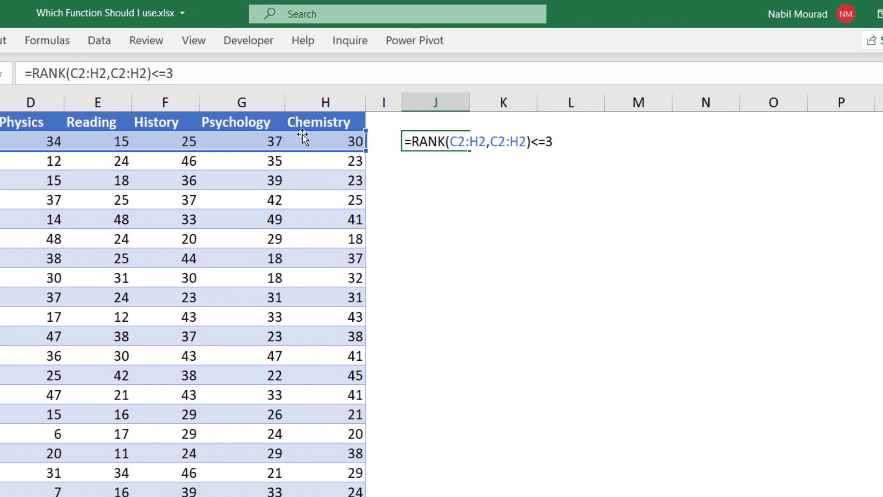
pyautogui.press('Return')
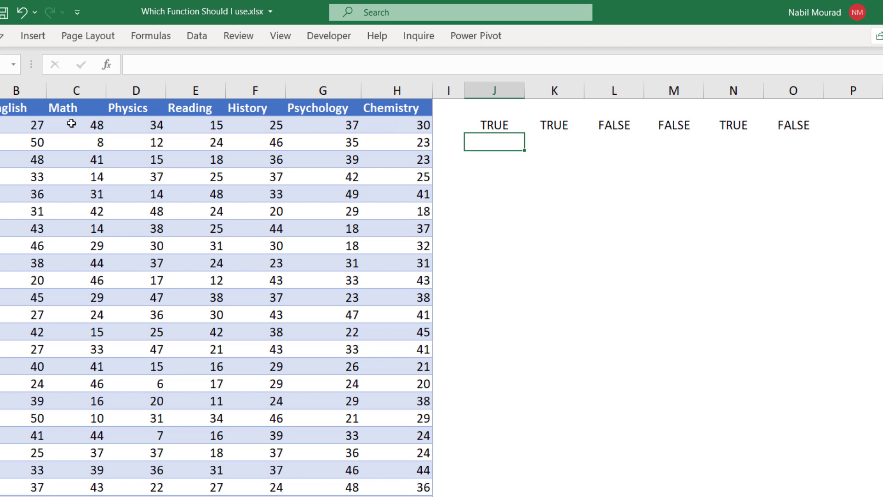
# - Delete the old RANK formula from the helper cell
pyautogui.click(491, 127)
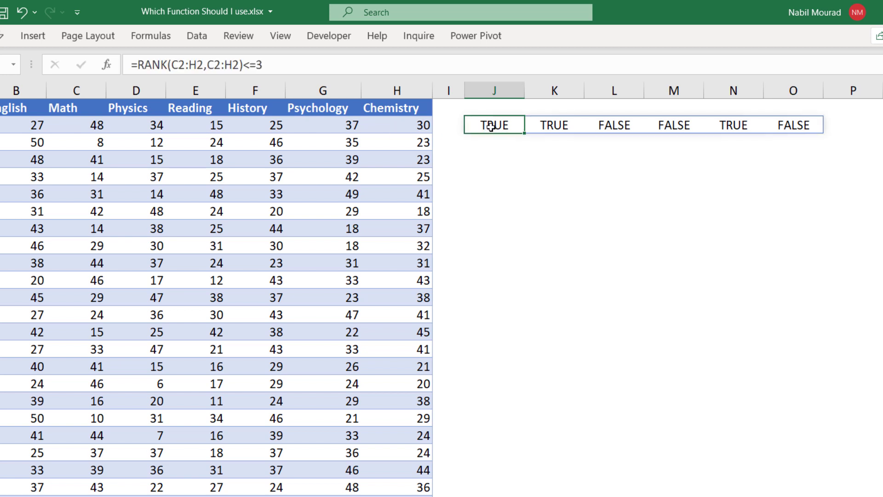
pyautogui.moveTo(301, 61); pyautogui.dragTo(129, 56)
pyautogui.press('Delete')
pyautogui.press('Return')
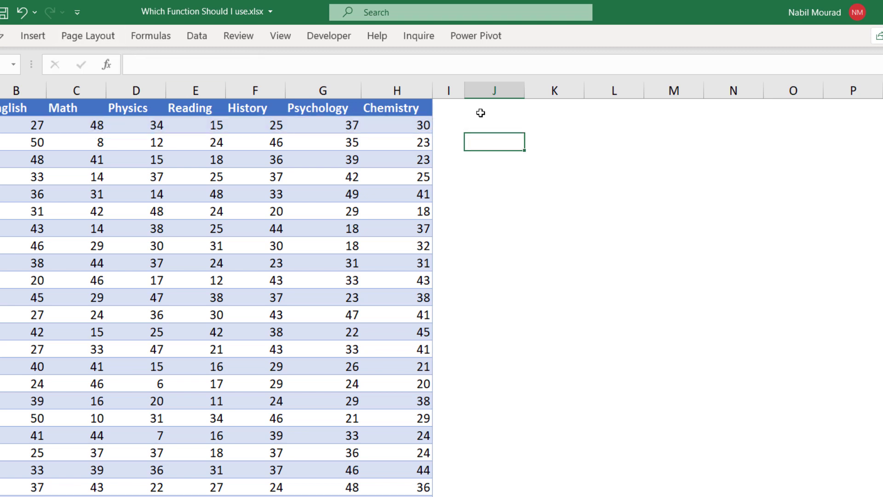
# - Type =SUMPRODUCT((C2:H2)*(RANK(C2:H2,C2:H2)<=3) in J2, pasting the rank condition
pyautogui.click(491, 124)
pyautogui.write('=sum')
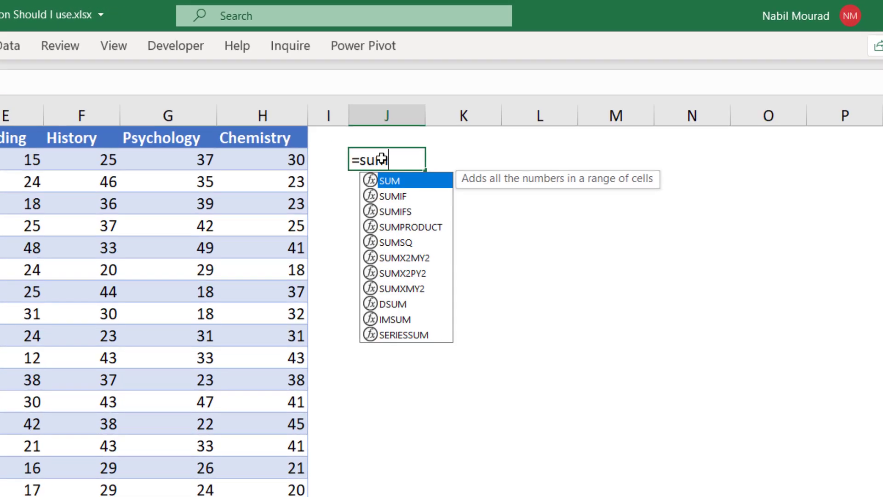
pyautogui.press('Down')
pyautogui.press('Down')
pyautogui.press('Down')
pyautogui.press('Tab')
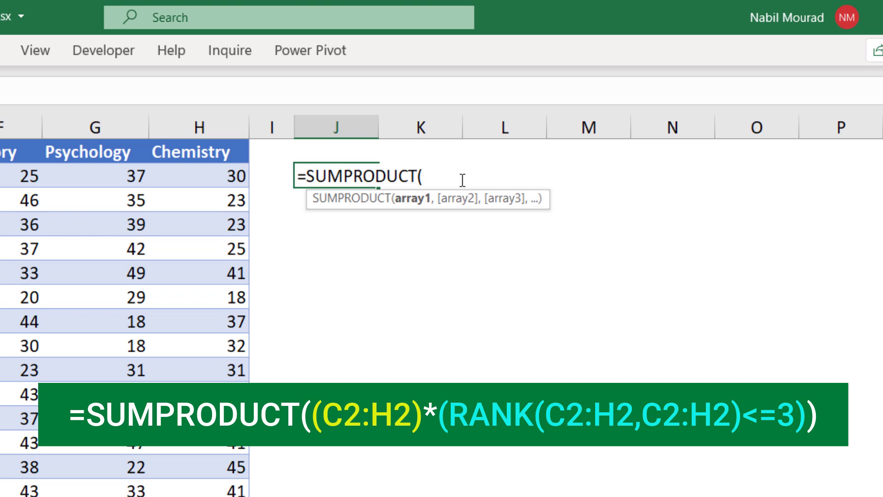
pyautogui.write('(')
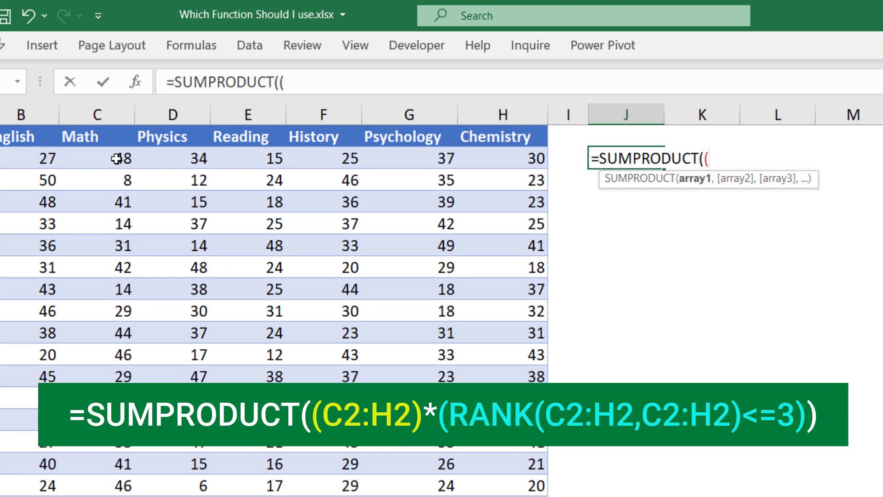
pyautogui.moveTo(121, 158); pyautogui.dragTo(488, 156)
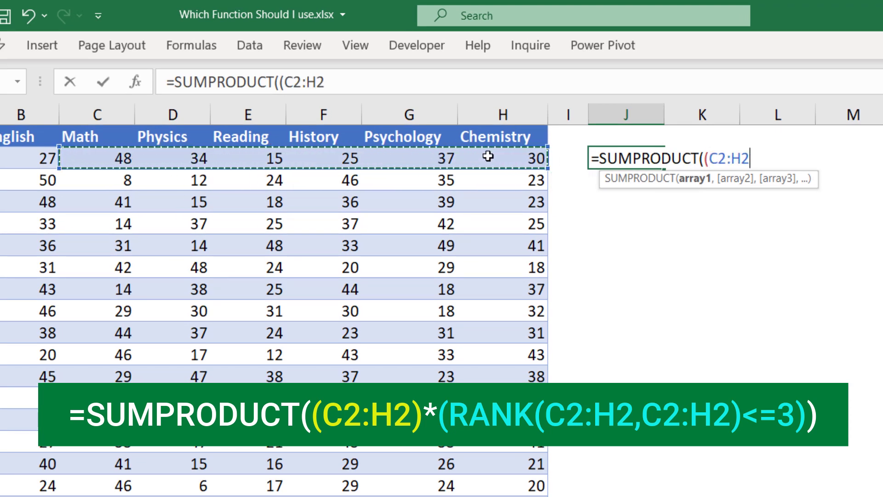
pyautogui.write(')*')
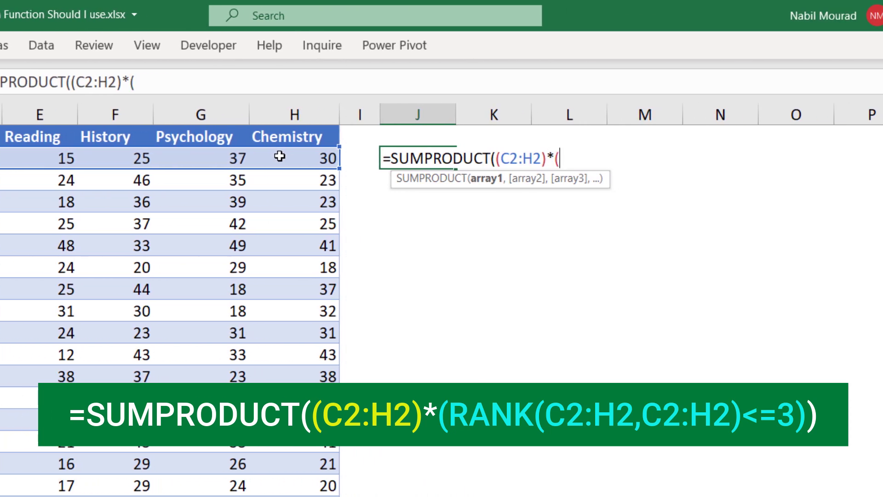
pyautogui.write('(')
pyautogui.hotkey('ctrl', 'v')
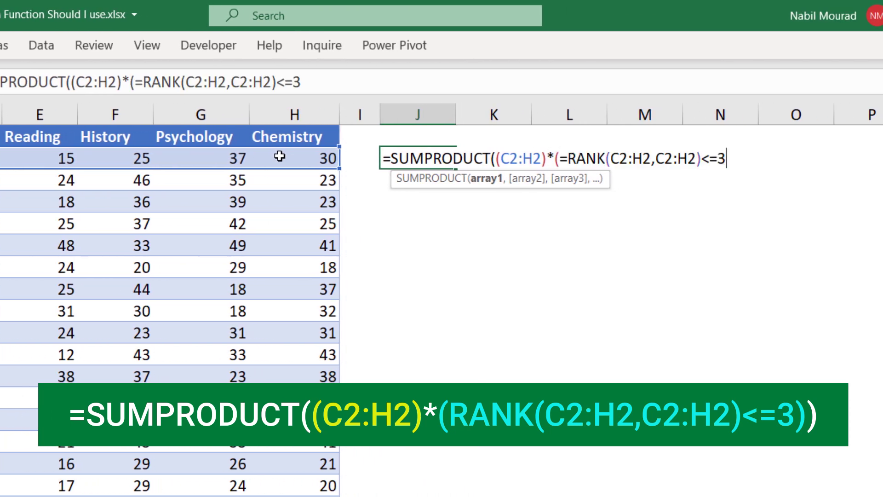
pyautogui.click(568, 158)
pyautogui.press('BackSpace')
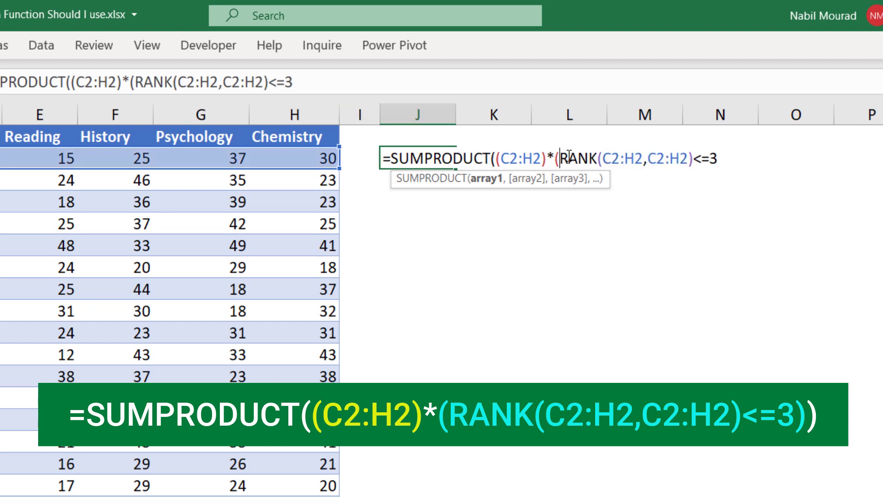
pyautogui.click(722, 156)
pyautogui.write(')')
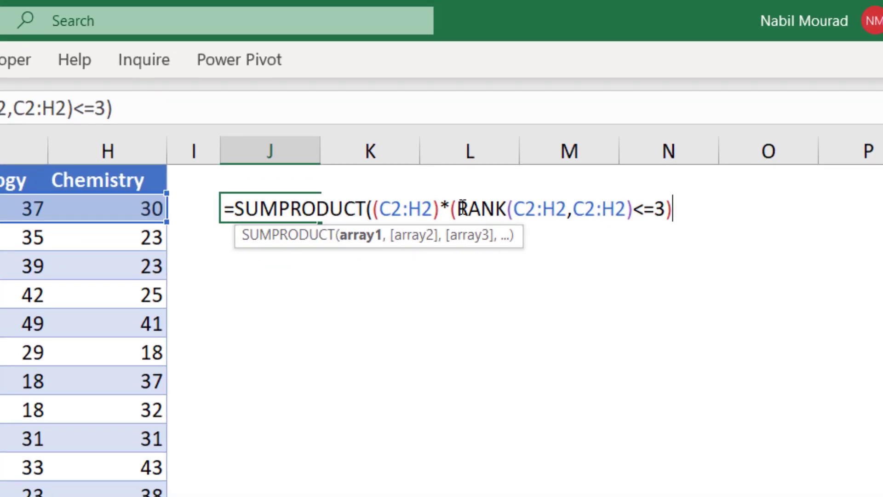
# - Preview the rank condition and the kept scores with F9, undoing each preview
pyautogui.click(559, 158)
pyautogui.moveTo(457, 209); pyautogui.dragTo(668, 210)
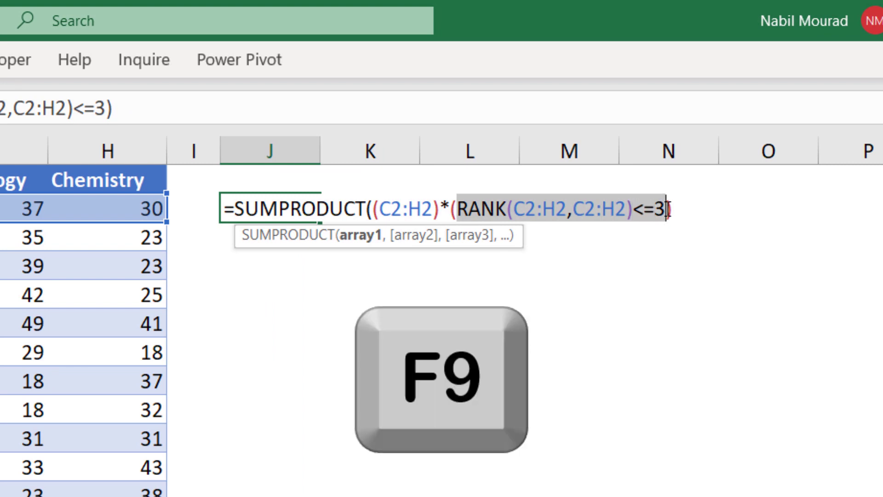
pyautogui.press('F9')
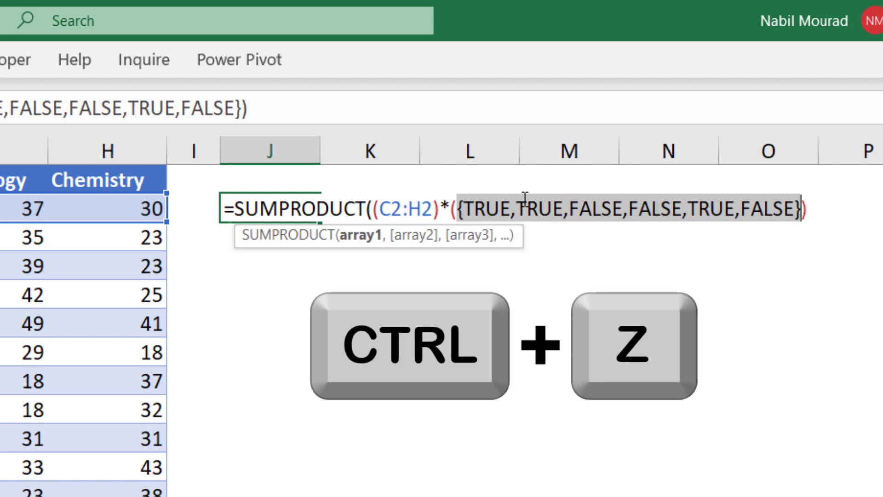
pyautogui.hotkey('ctrl', 'z')
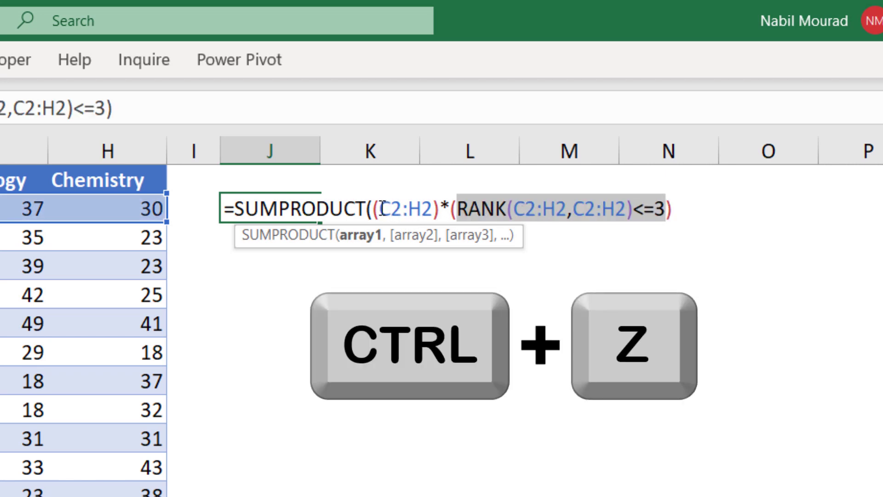
pyautogui.moveTo(373, 208); pyautogui.dragTo(679, 210)
pyautogui.press('F9')
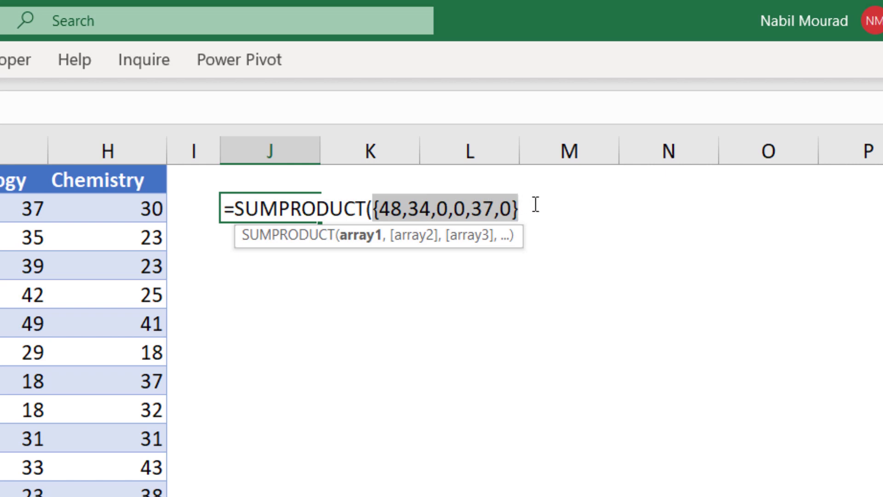
pyautogui.hotkey('ctrl', 'z')
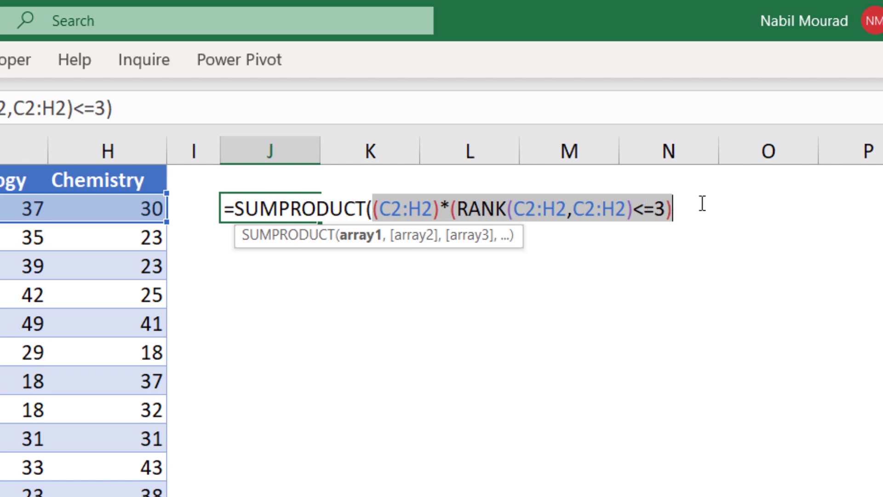
pyautogui.click(674, 208)
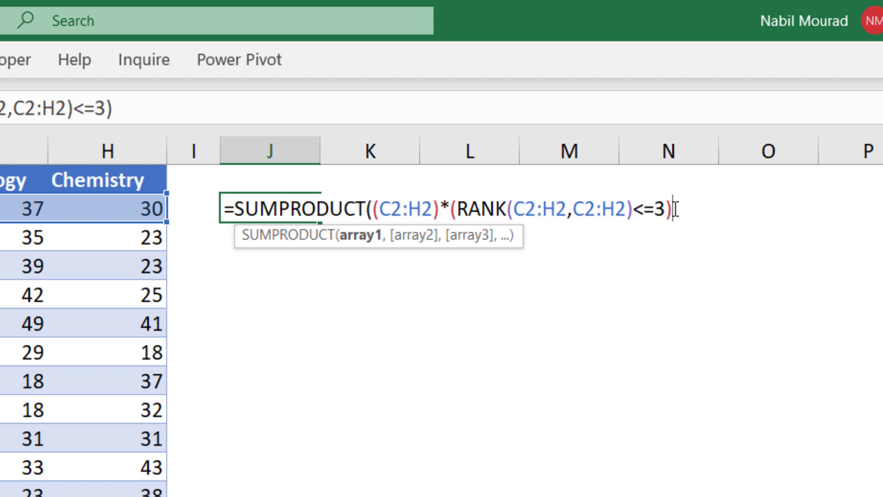
# - Close the SUMPRODUCT and add the English score B2, giving 146
pyautogui.write(')+')
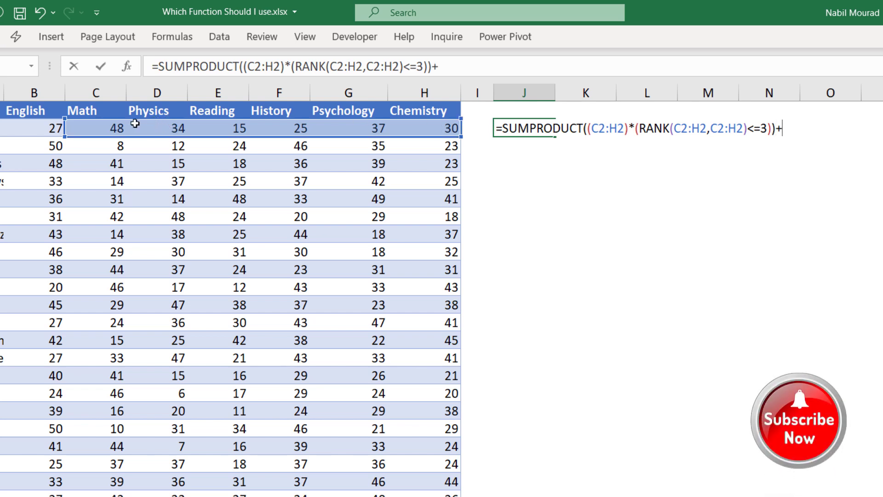
pyautogui.click(33, 126)
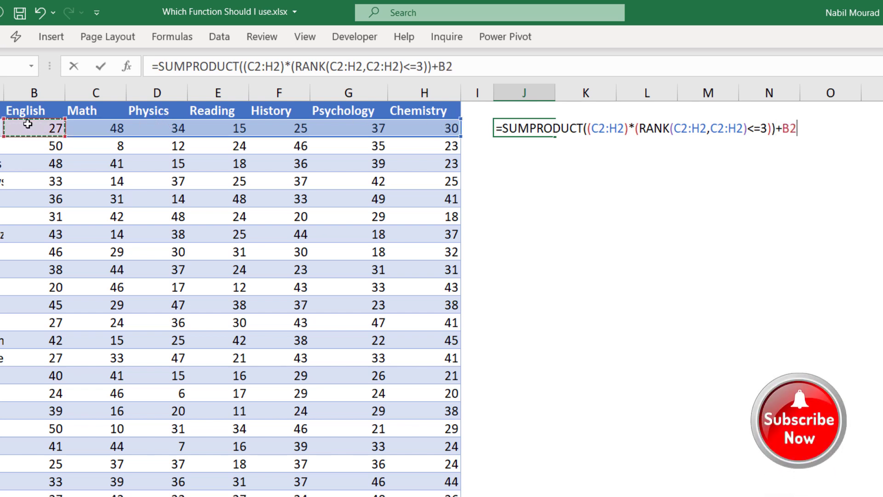
pyautogui.press('Return')
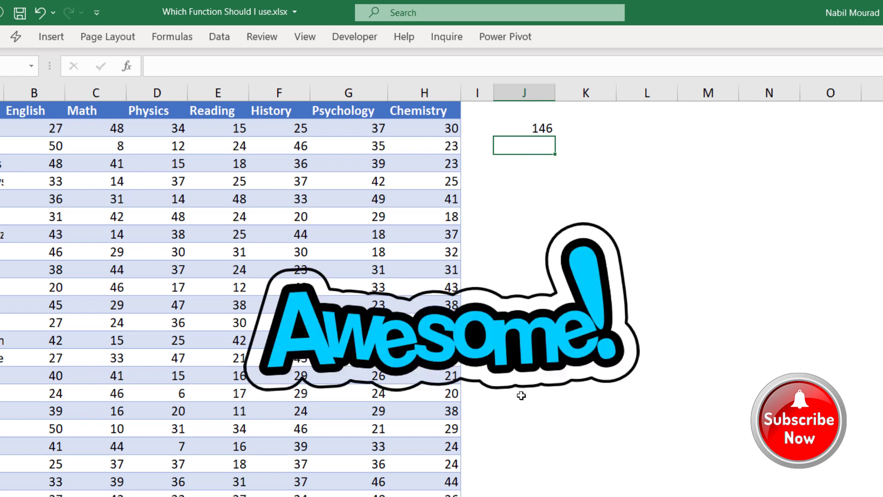
# - Delete empty column I, fill the formula down, head it Final, and view the Solved sheet
pyautogui.click(485, 92)
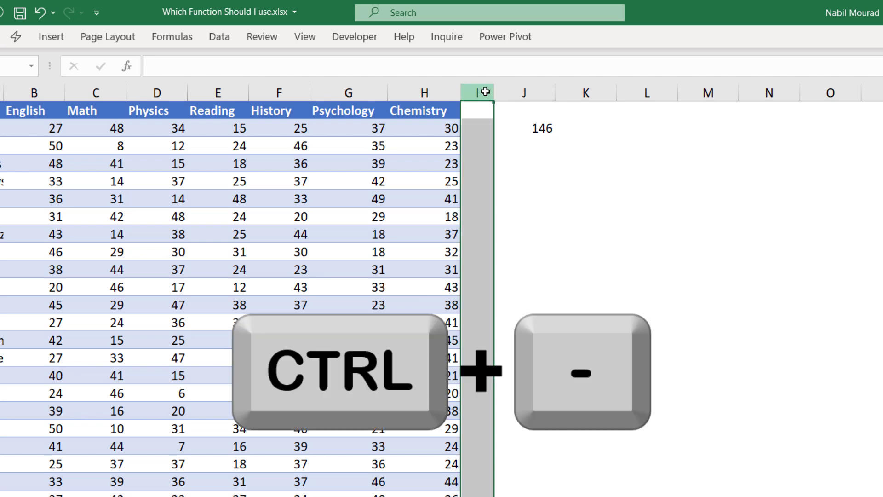
pyautogui.hotkey('ctrl', '-')
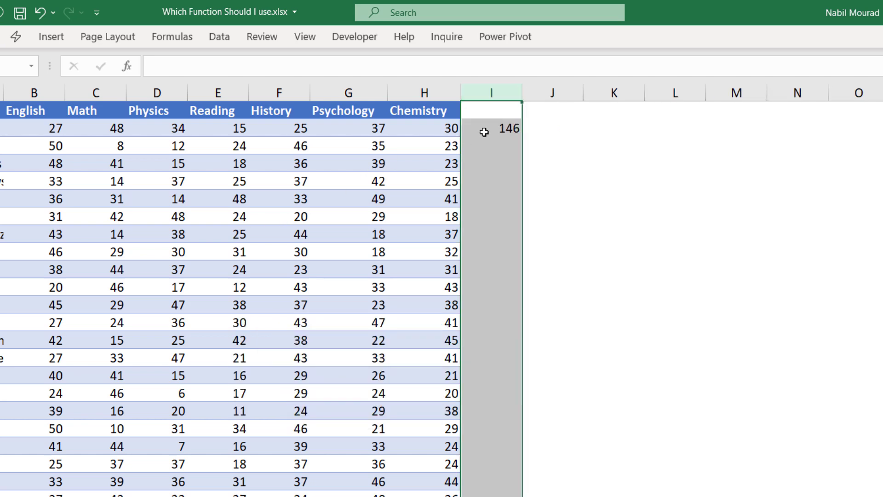
pyautogui.click(485, 132)
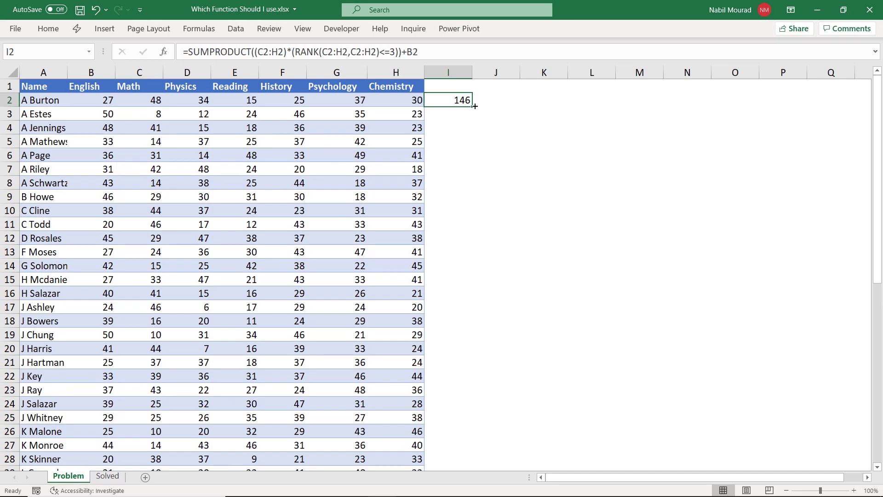
pyautogui.doubleClick(522, 136)
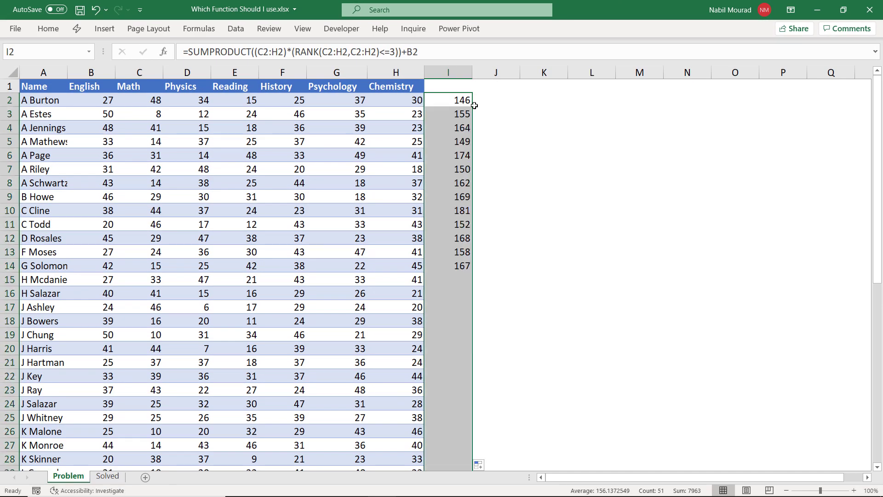
pyautogui.click(455, 86)
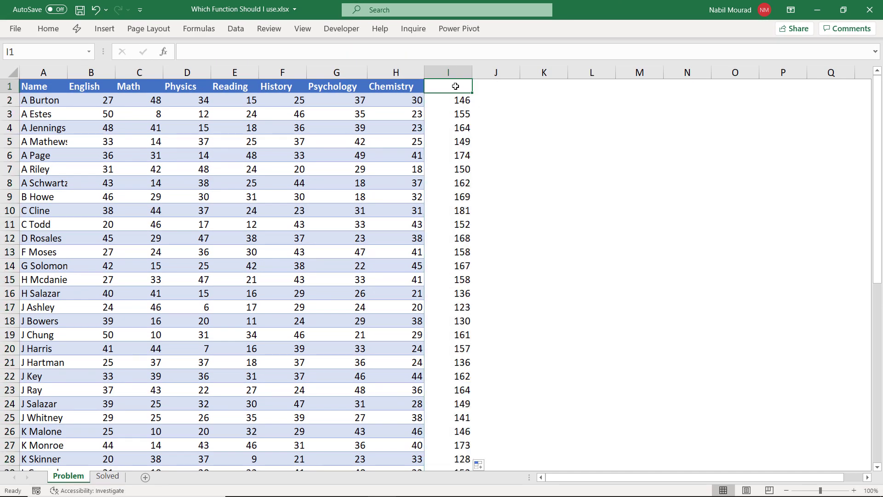
pyautogui.write('Fin')
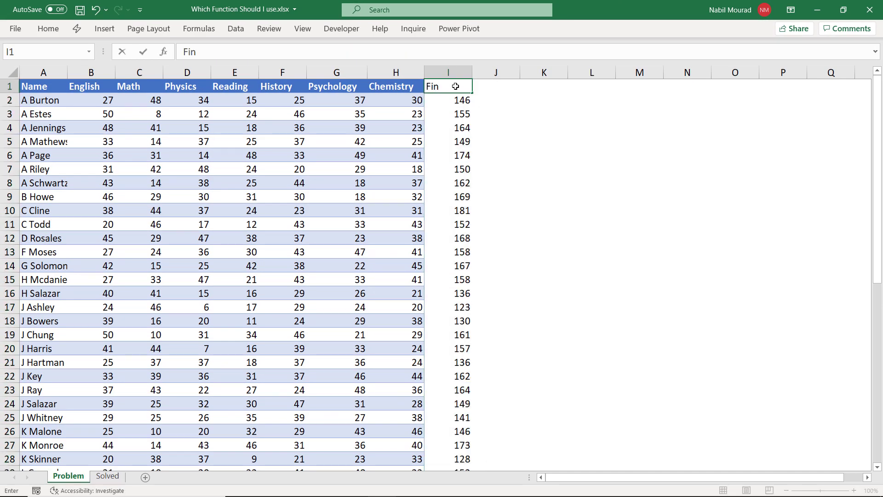
pyautogui.write('al')
pyautogui.hotkey('ctrl', 'Return')
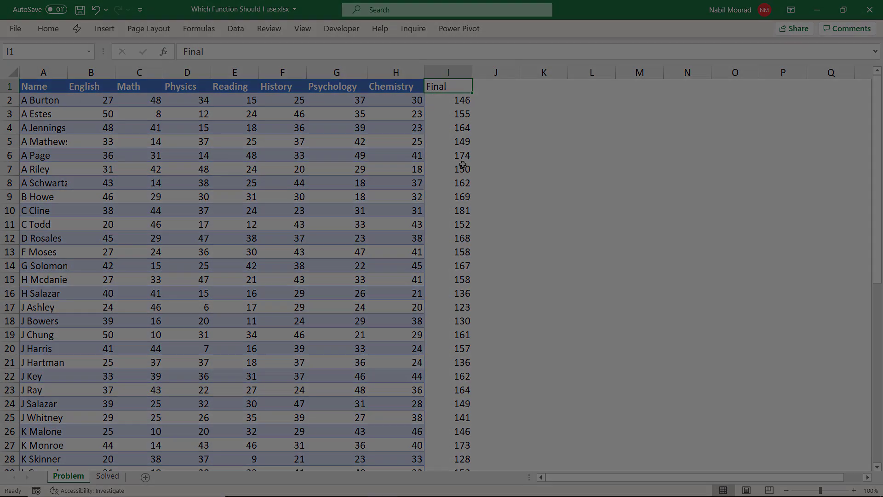
pyautogui.click(107, 476)
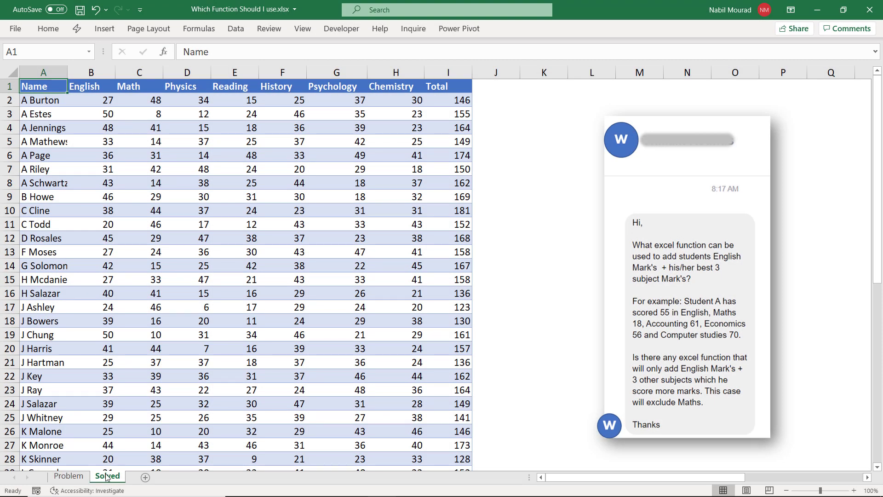